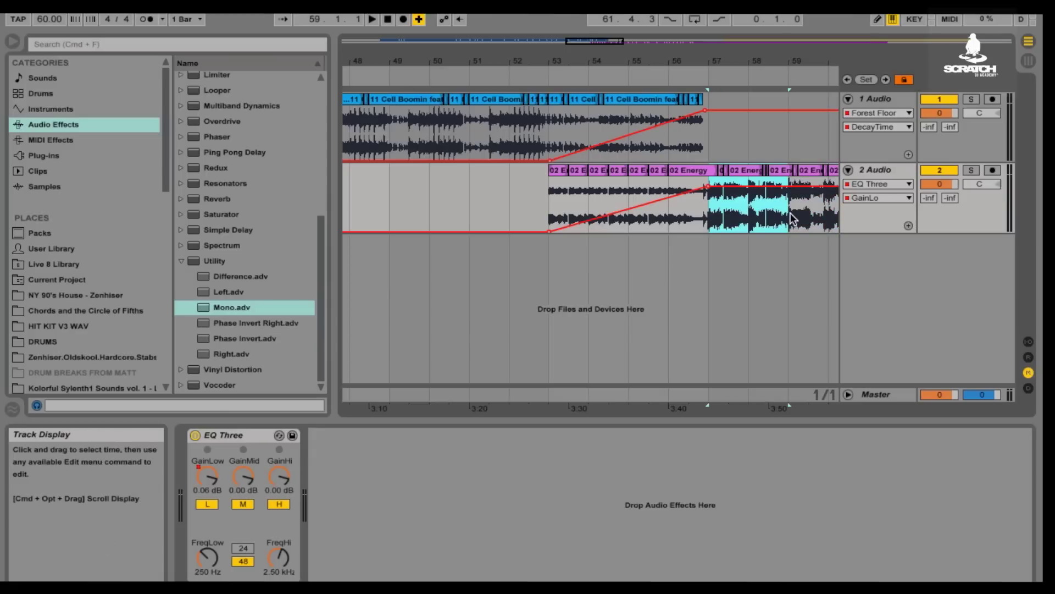
- Open the 02 Energy clip leading into bar 57 and check its warp mode options, keeping Re-Pitch
left_click_drag(759, 53, 677, 57)
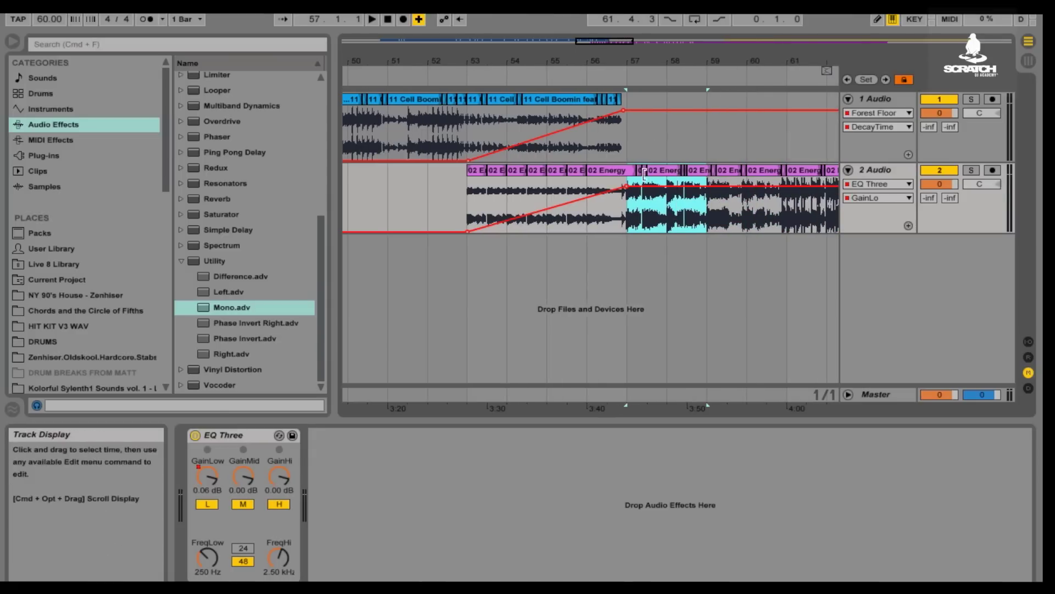
double_click(620, 171)
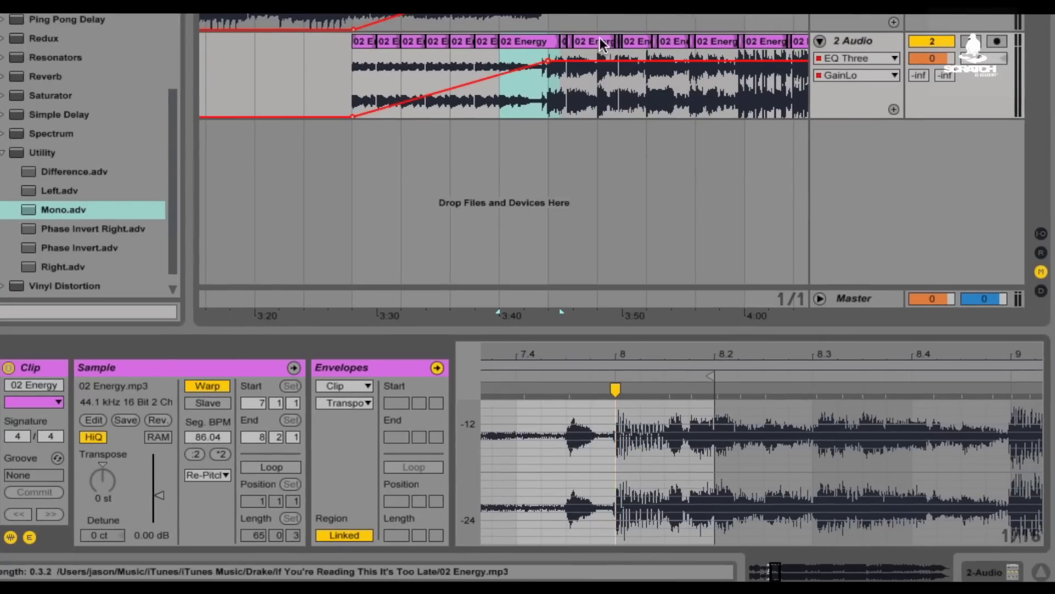
left_click(209, 476)
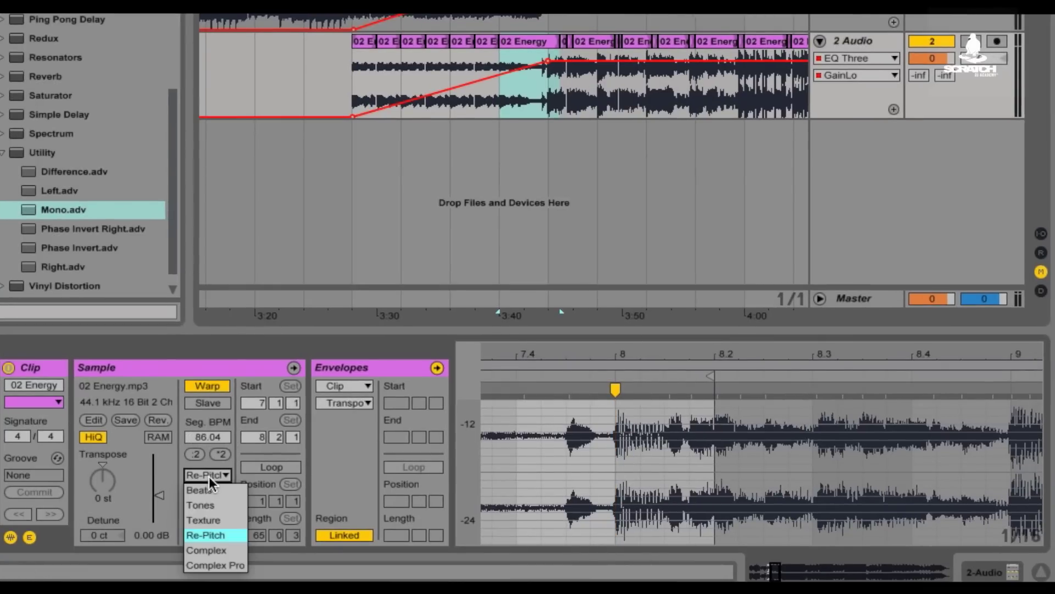
left_click(219, 533)
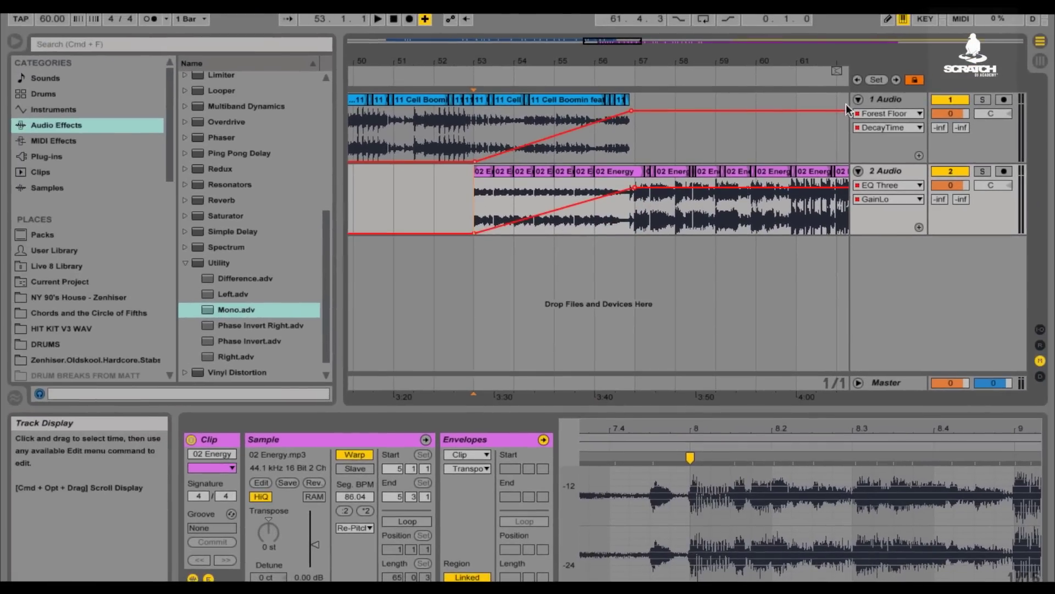
- Show the EQ Three on the 2 Audio track and play back the transition from bar 53 into bar 59
double_click(889, 170)
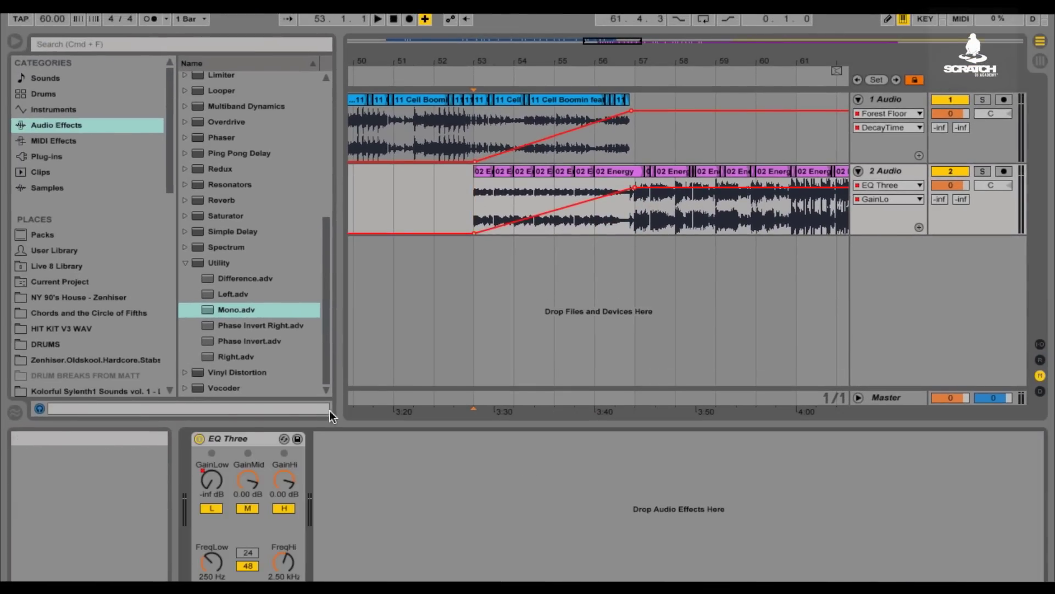
left_click(245, 438)
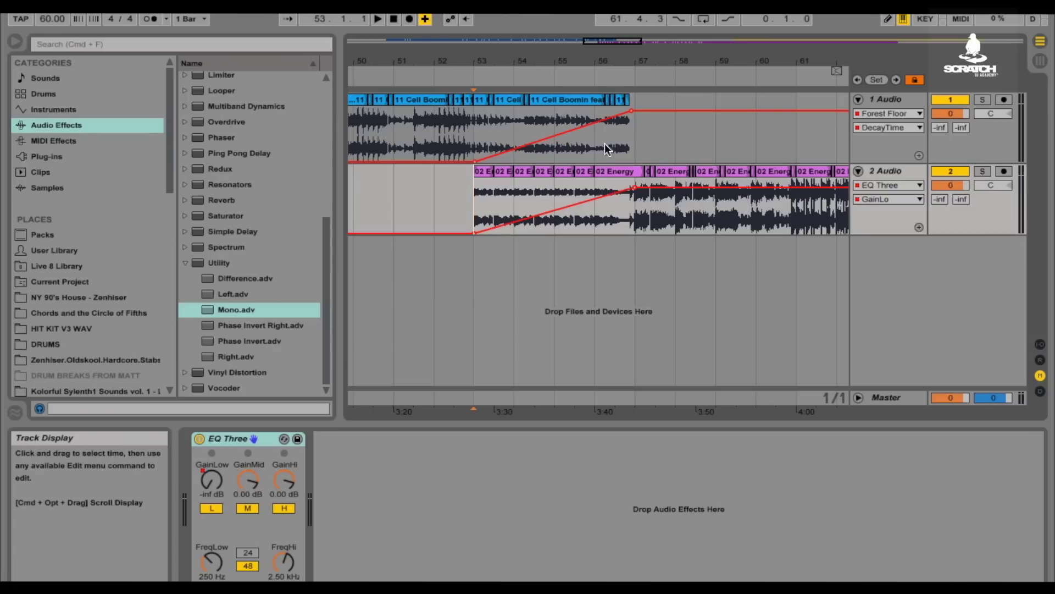
left_click(473, 126)
key("space")
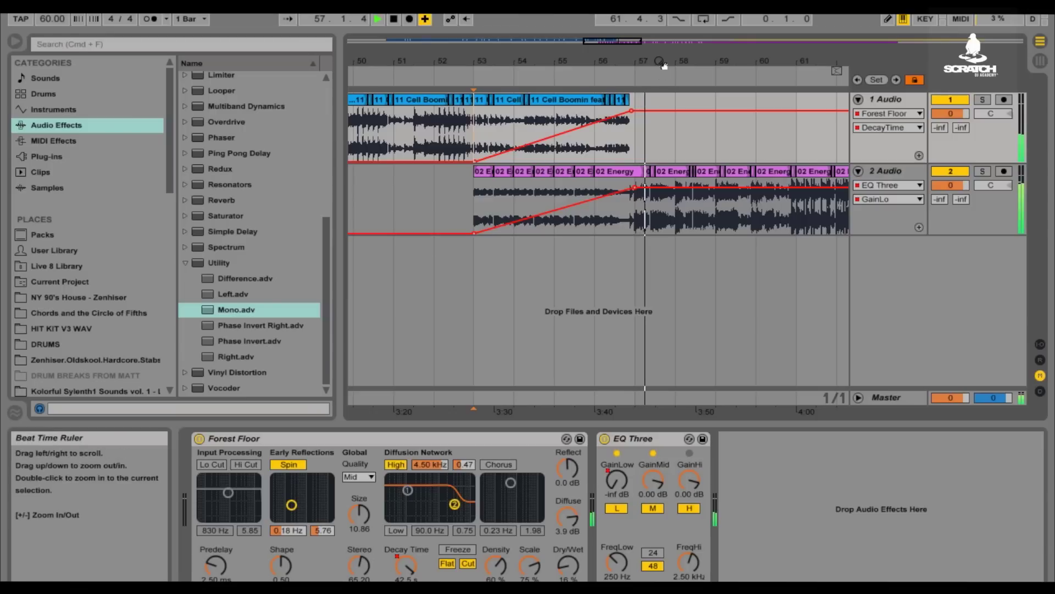
left_click_drag(655, 60, 567, 74)
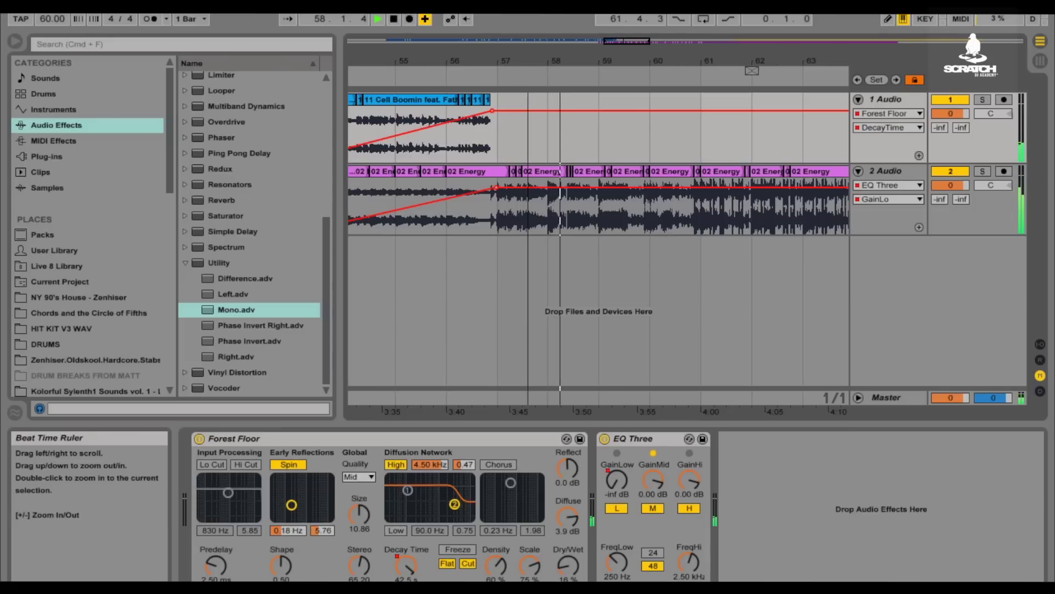
key("plus")
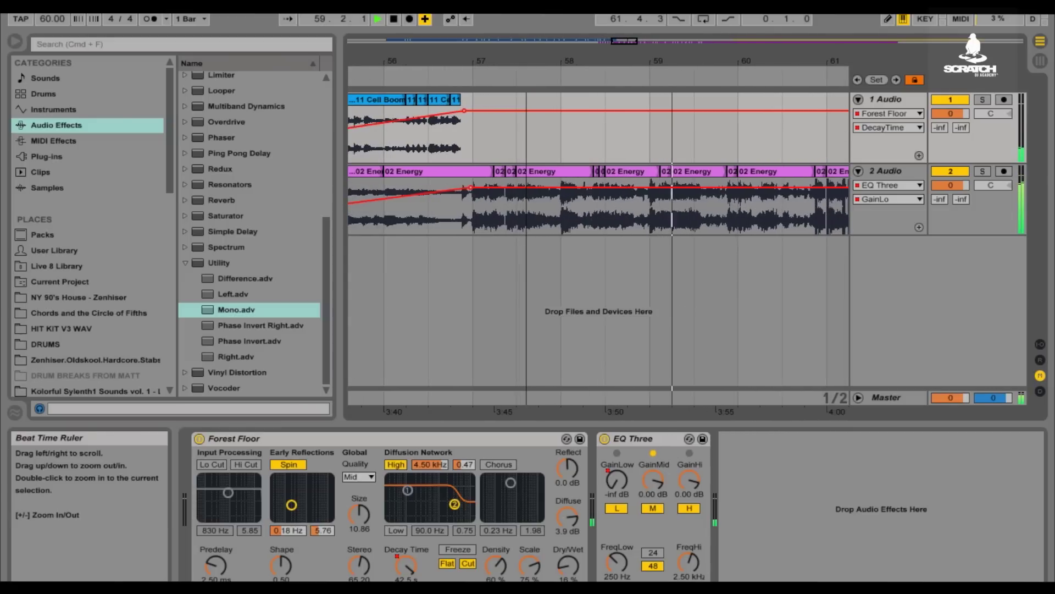
key("space")
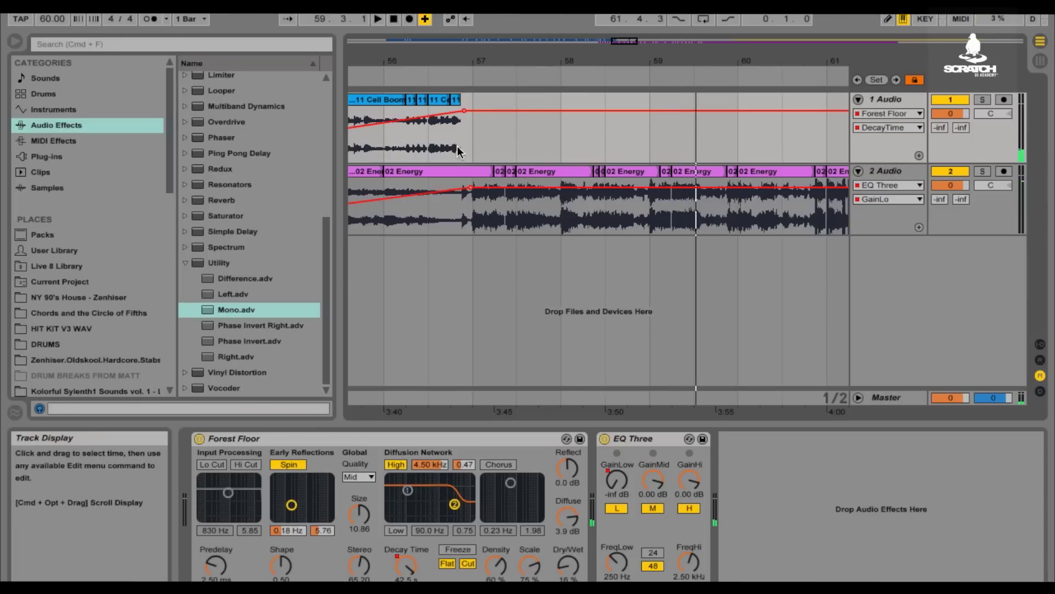
- Examine the short 02 Energy clip slices between 57 and 57.3 on the 2 Audio track and their clip settings
left_click_drag(465, 226, 737, 227)
left_click_drag(464, 55, 465, 88)
left_click(586, 171)
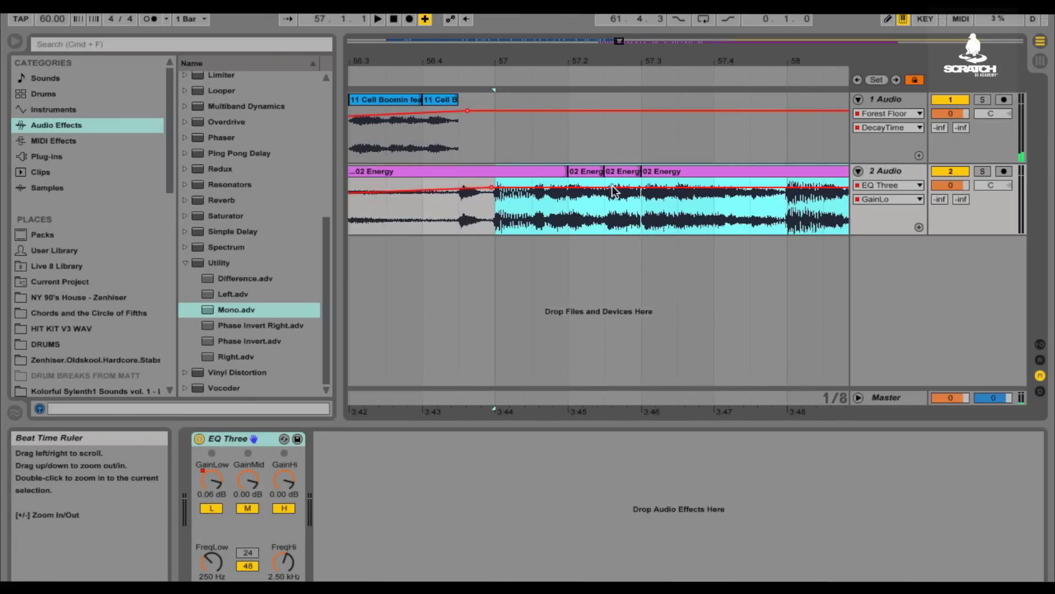
left_click(584, 170)
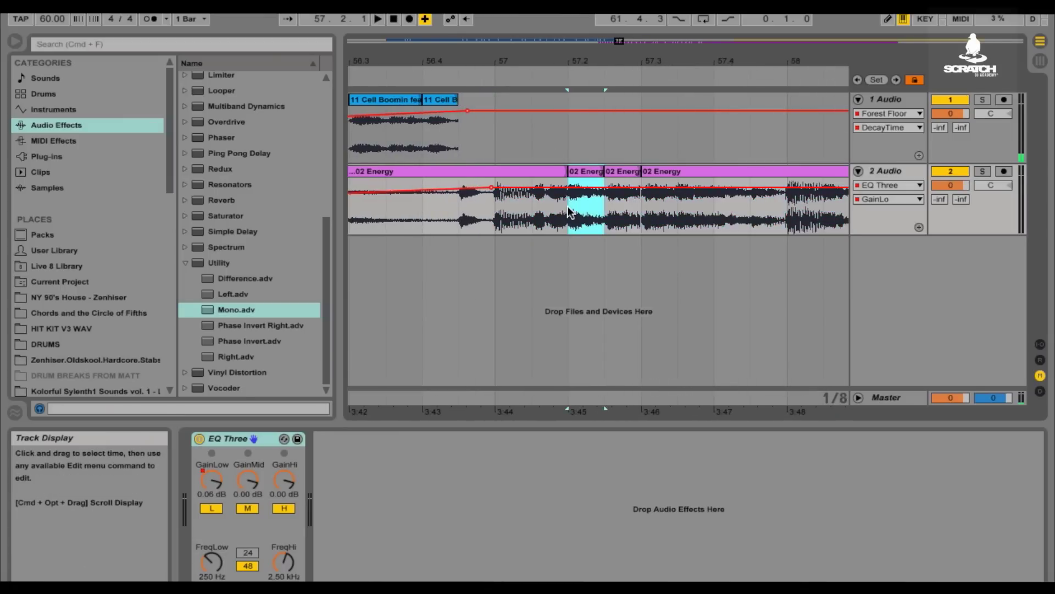
left_click(632, 216, "shift")
left_click(582, 170)
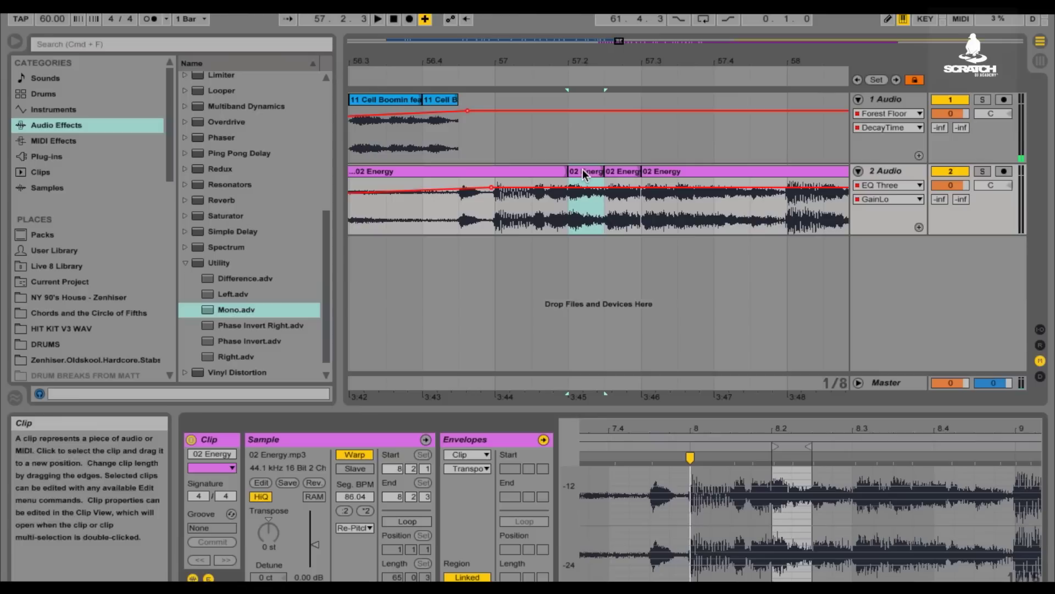
left_click(509, 171)
left_click_drag(486, 213, 631, 221)
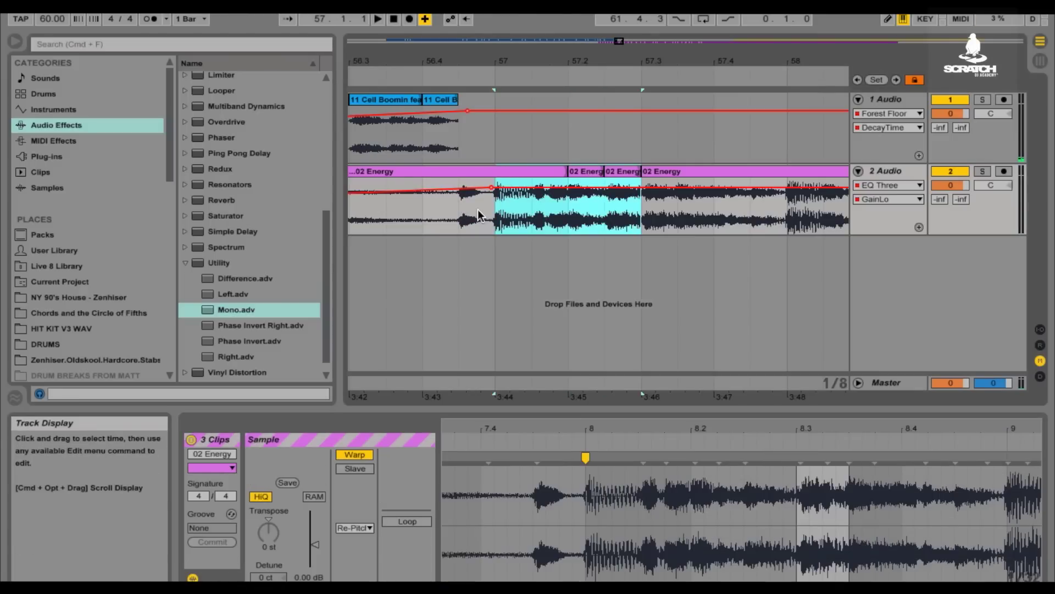
left_click(493, 211)
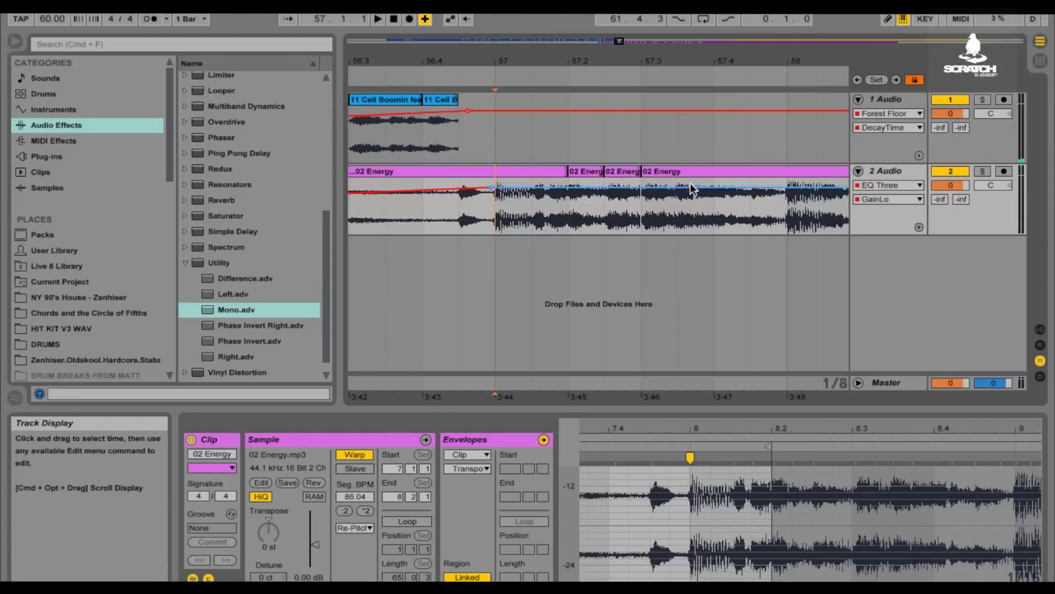
left_click(654, 171)
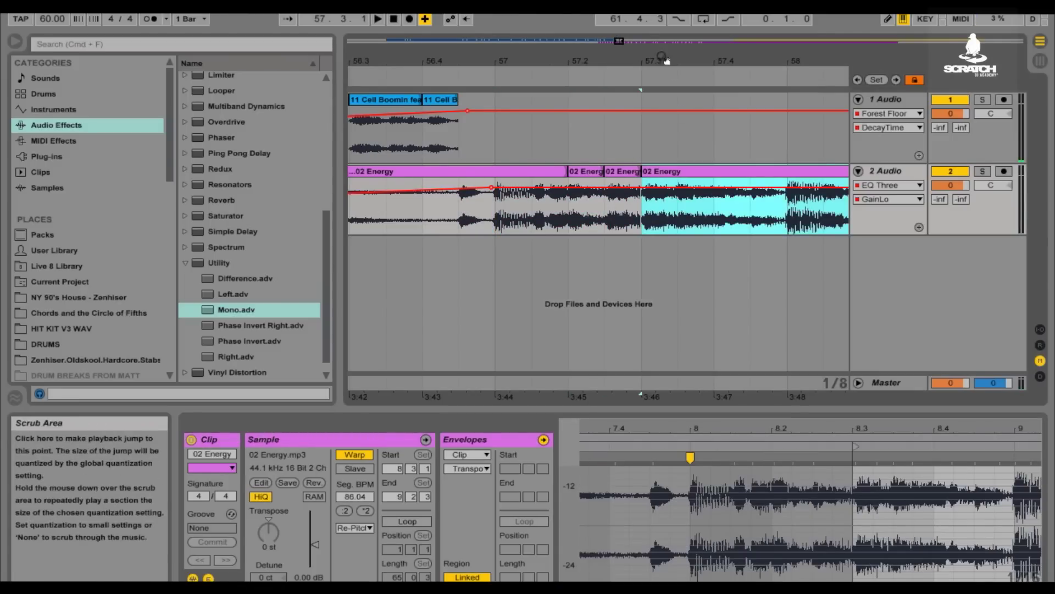
- Play the chopped 02 Energy clips from about 64.3 until just past bar 66
left_click_drag(667, 62, 525, 55)
left_click_drag(701, 67, 540, 53)
left_click_drag(748, 56, 553, 65)
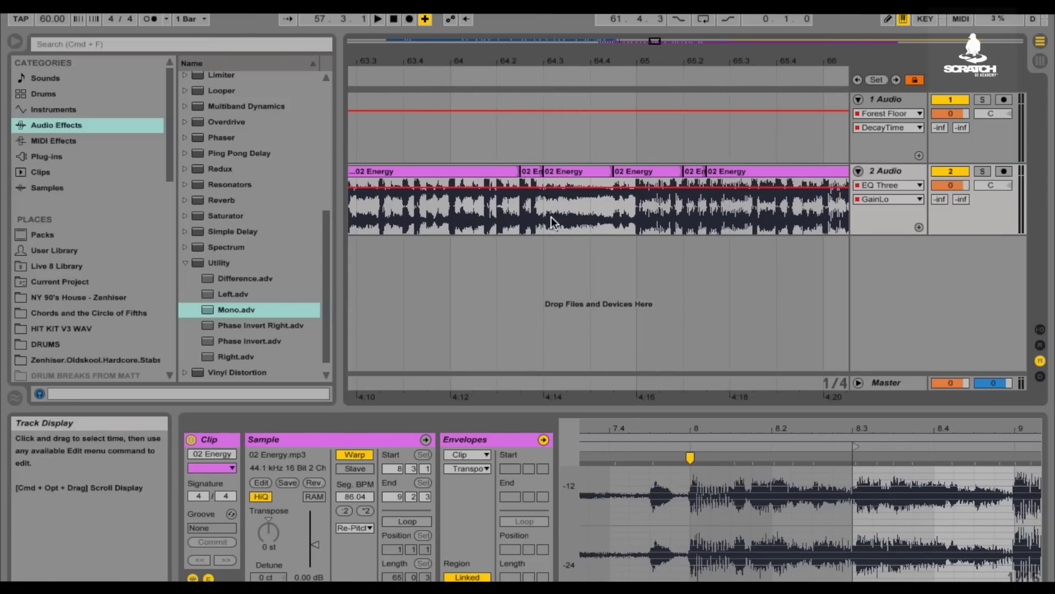
left_click(551, 217)
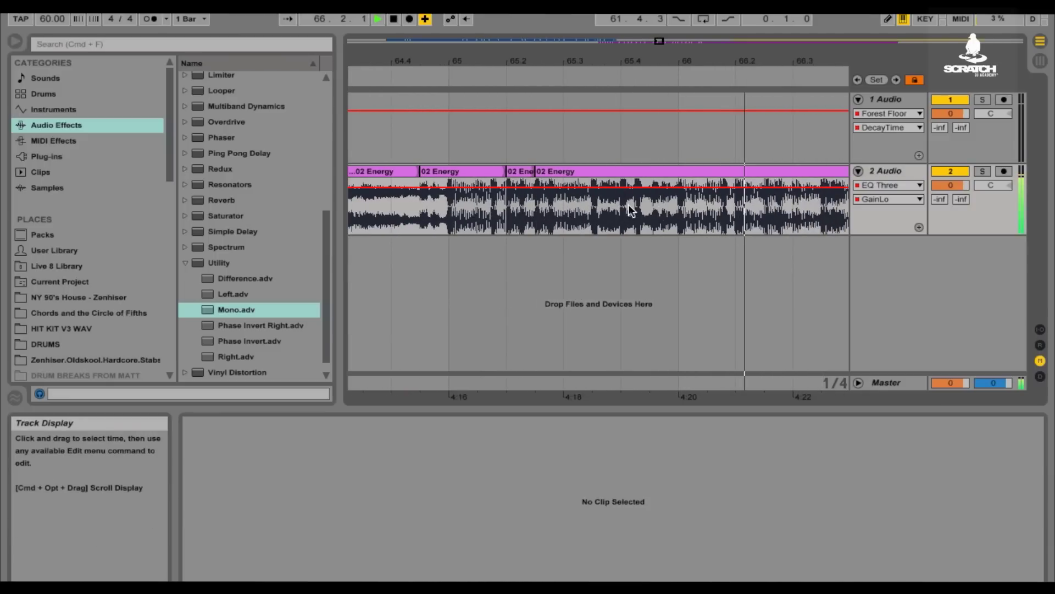
key("space")
- Select the half beat just before bar 66 on the 2 Audio track and audition it with a loop starting at 65.4.3
left_click_drag(633, 211, 669, 212)
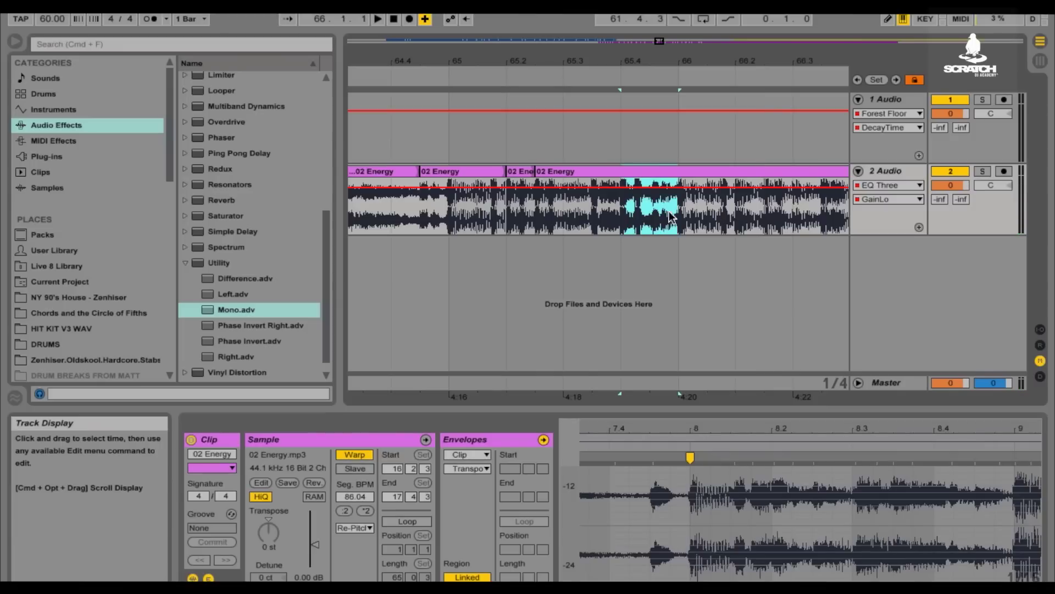
left_click_drag(703, 63, 703, 126)
left_click_drag(585, 218, 638, 218)
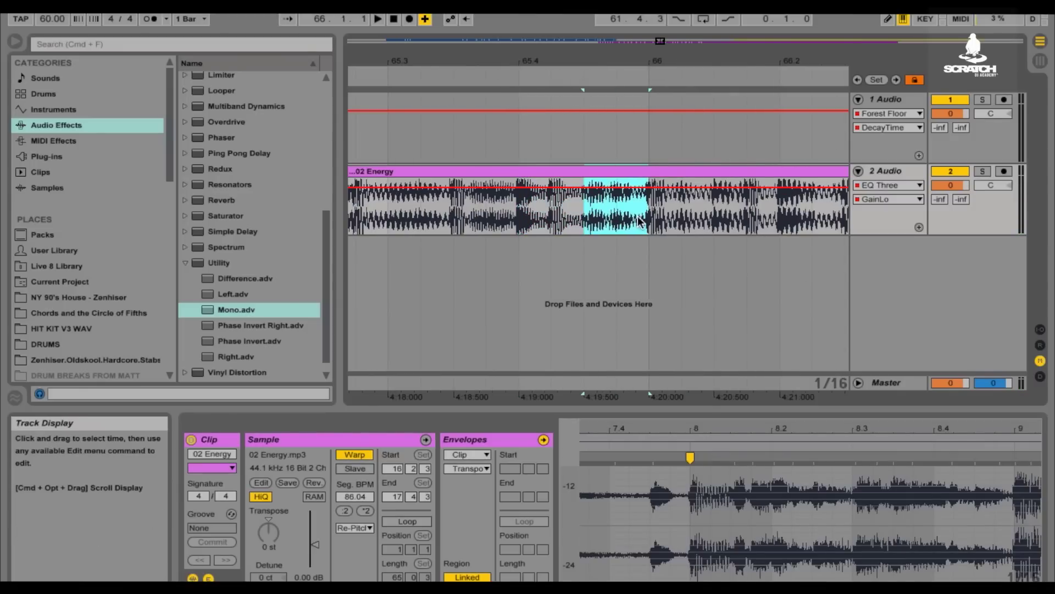
key("ctrl+l")
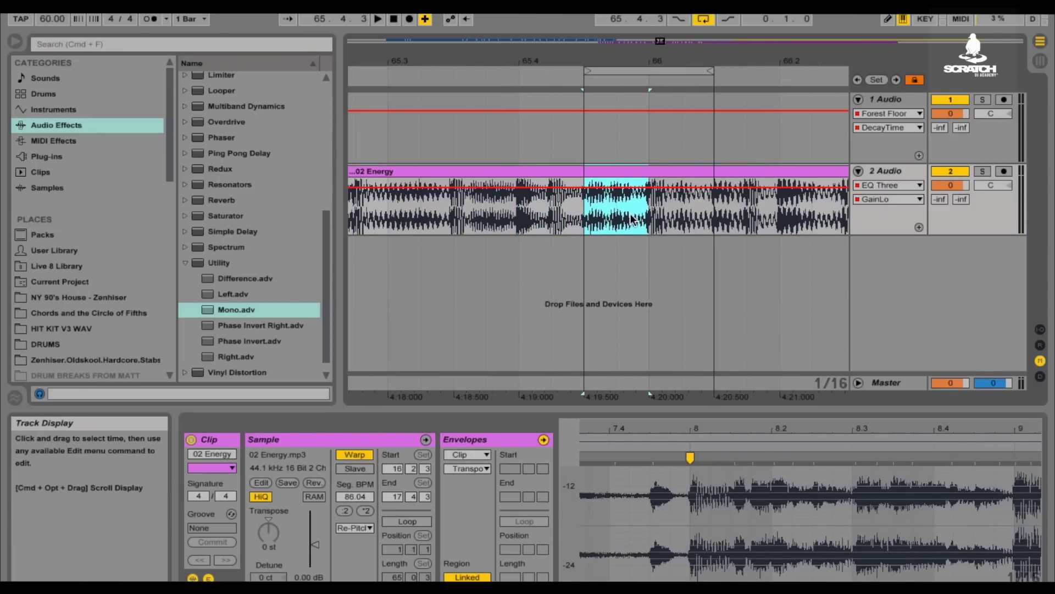
key("space")
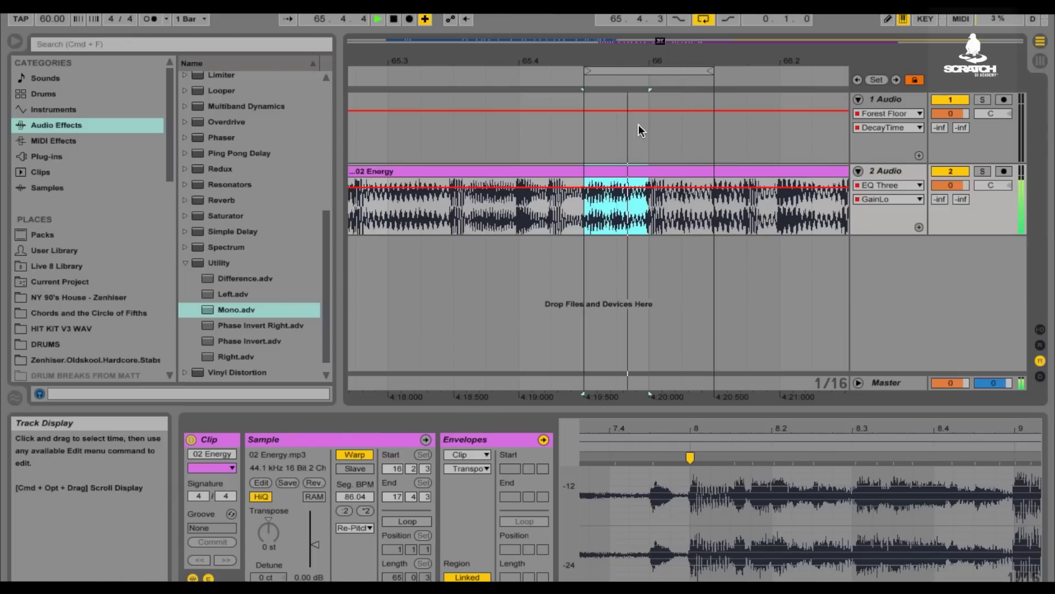
key("space")
- Delete the half beat before bar 66 on the 2 Audio track and fill the gap with a copy of the half beat starting at 66
left_click_drag(585, 217, 616, 217)
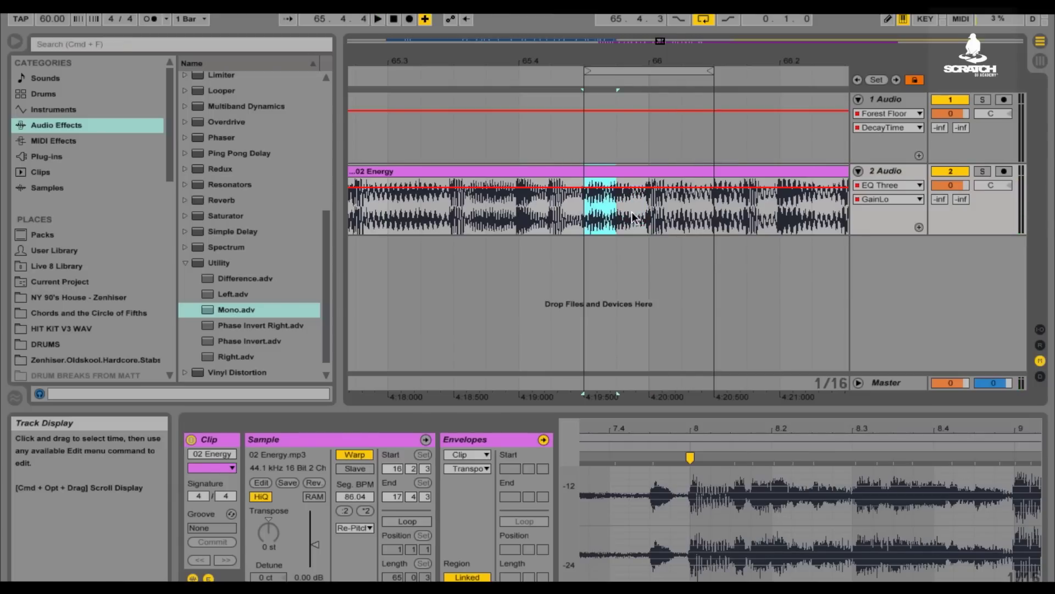
key("Delete")
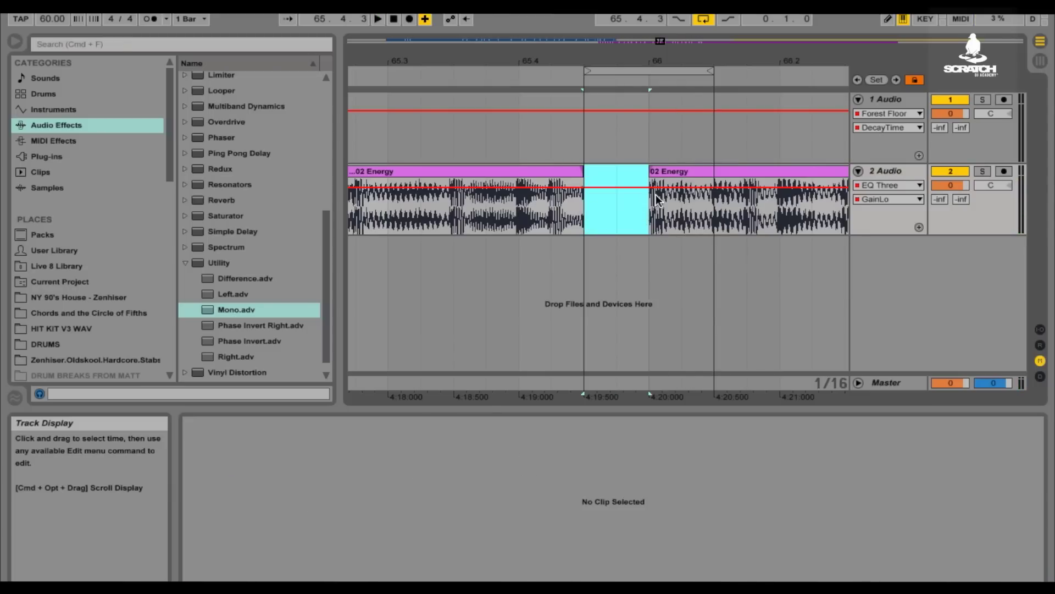
left_click_drag(651, 208, 715, 220)
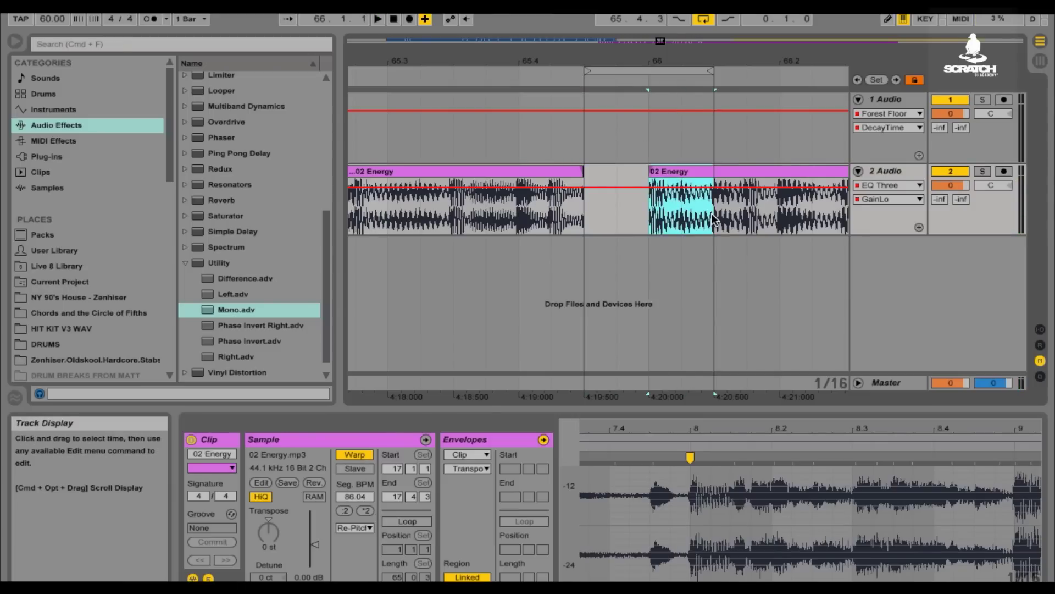
left_click(582, 210)
key("super+v")
- Play back the edited section with a loop from bar 65 to 66.2, and switch looping off to continue listening into bar 67
left_click_drag(617, 58, 529, 71)
key("space")
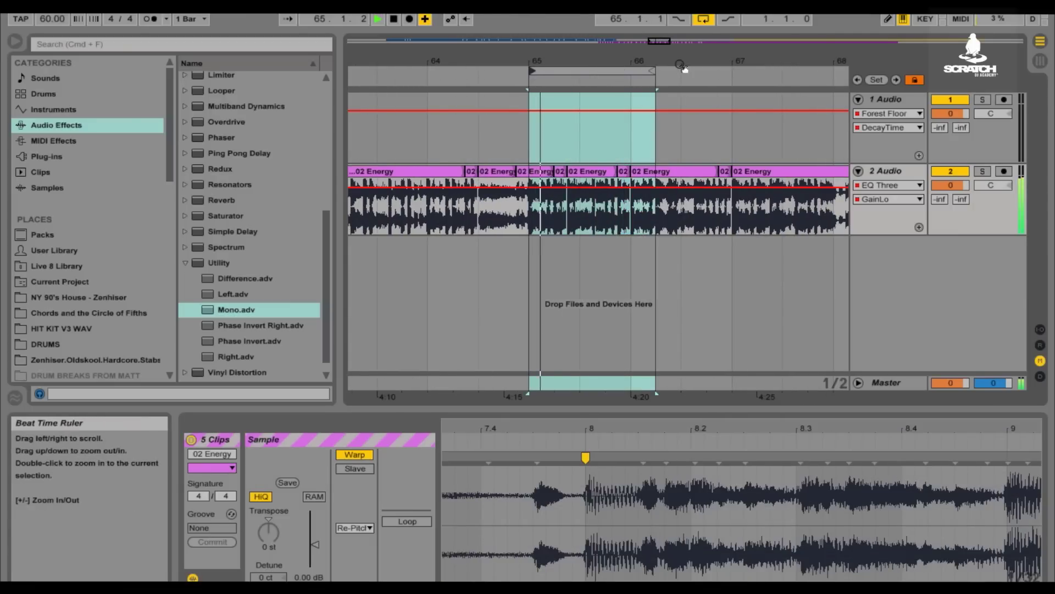
left_click_drag(684, 60, 685, 82)
left_click(704, 19)
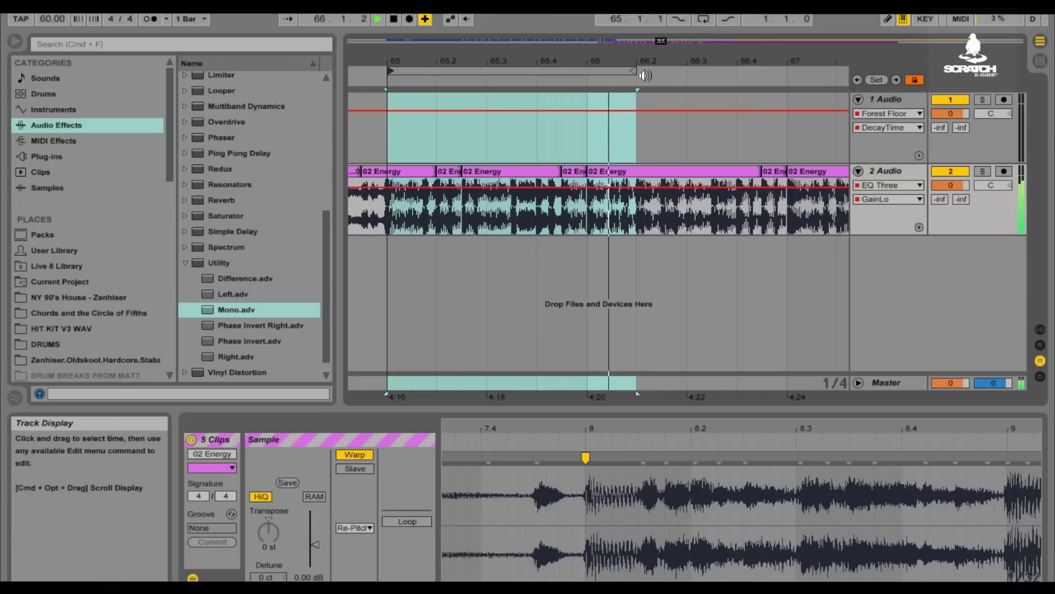
left_click_drag(652, 60, 496, 83)
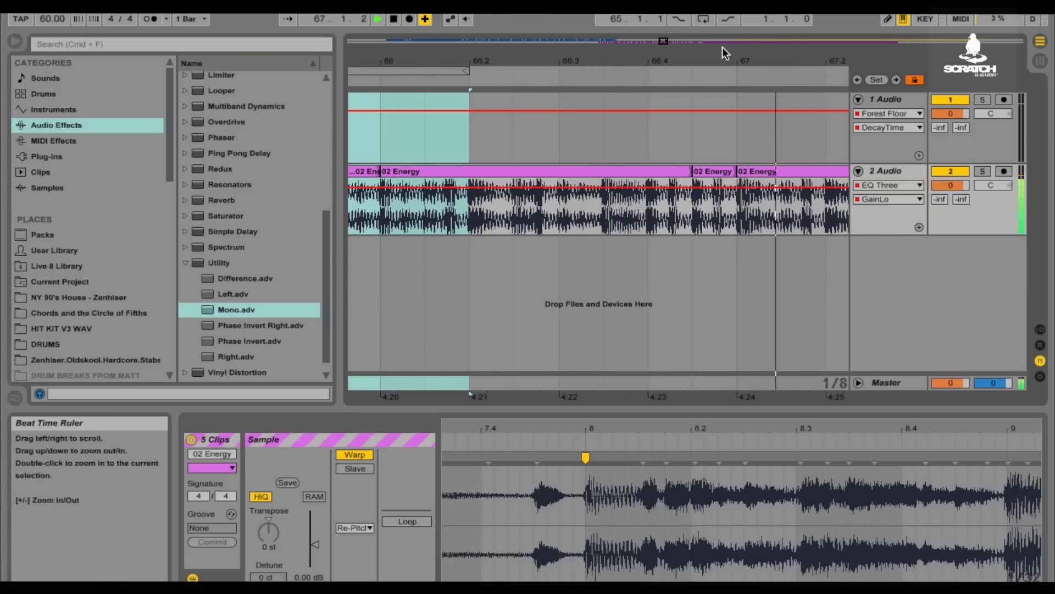
left_click_drag(555, 66, 554, 56)
key("space")
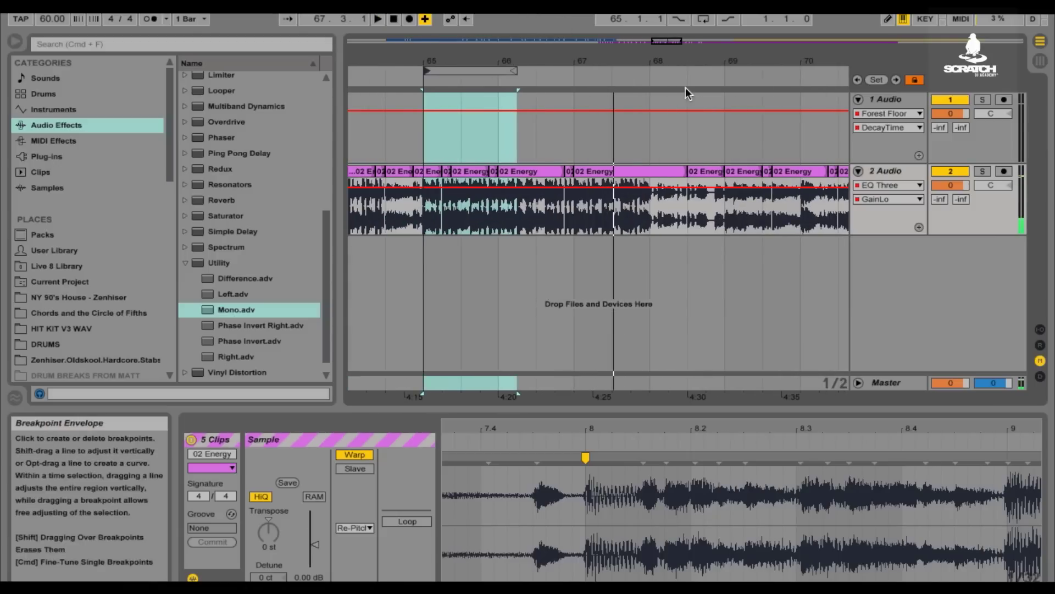
- Examine the 02 Energy-3 clip between 68.3 and 69 and its neighbouring slices, showing its clip settings and transpose envelope
left_click_drag(688, 59, 555, 81)
left_click(581, 173)
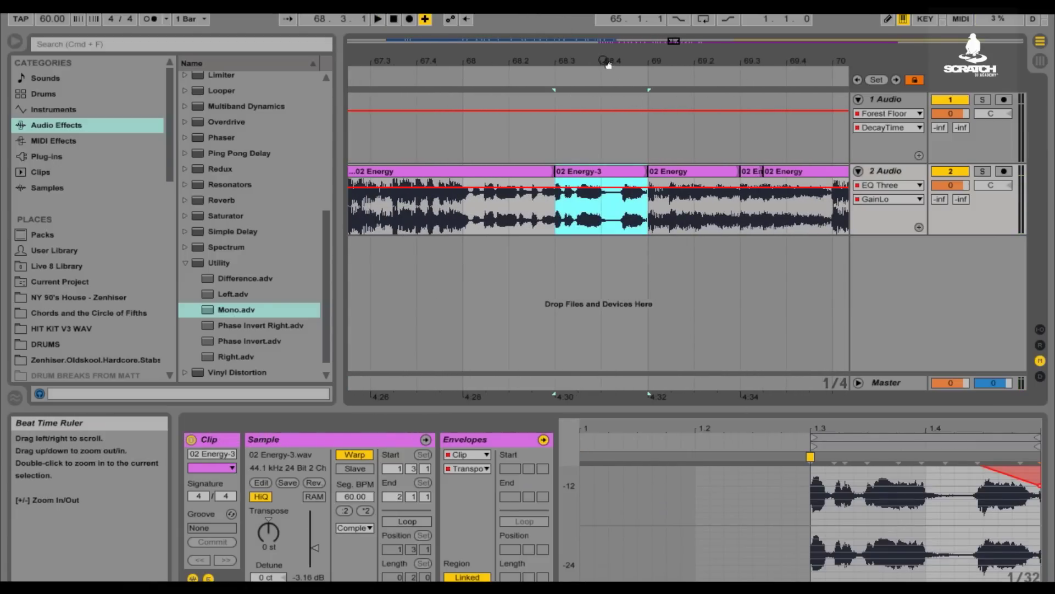
left_click_drag(607, 66, 607, 55)
left_click(621, 196)
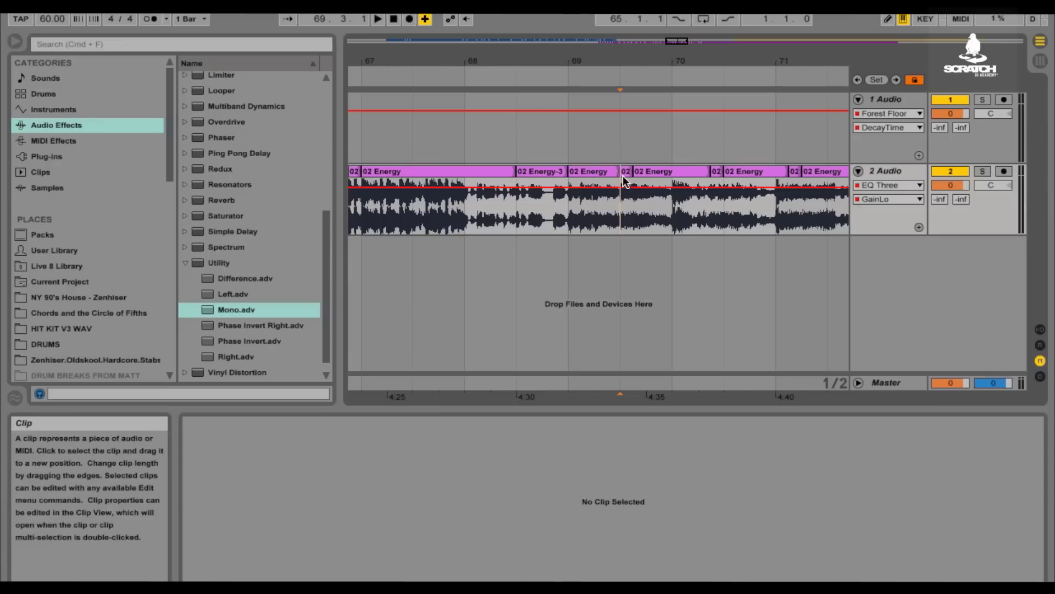
left_click(623, 175)
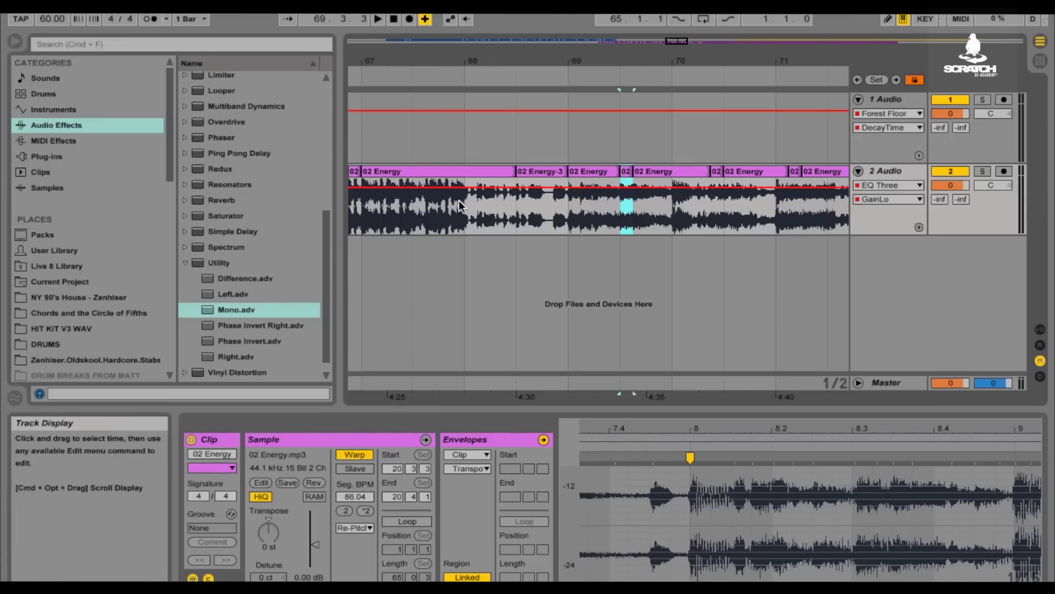
left_click_drag(459, 200, 573, 205)
left_click(542, 173)
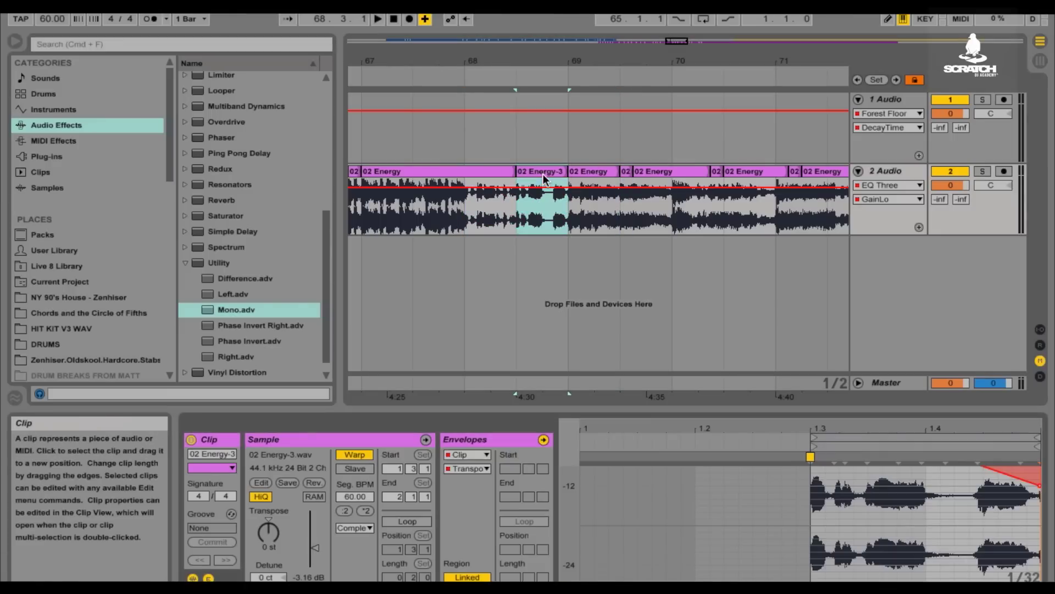
left_click(490, 173)
left_click(537, 173)
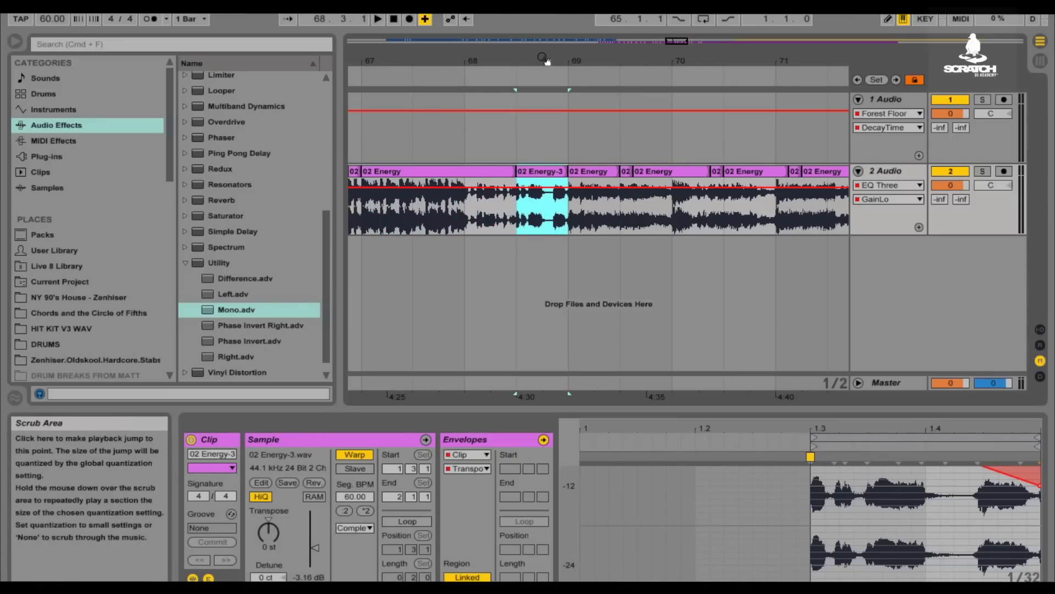
left_click_drag(543, 59, 543, 77)
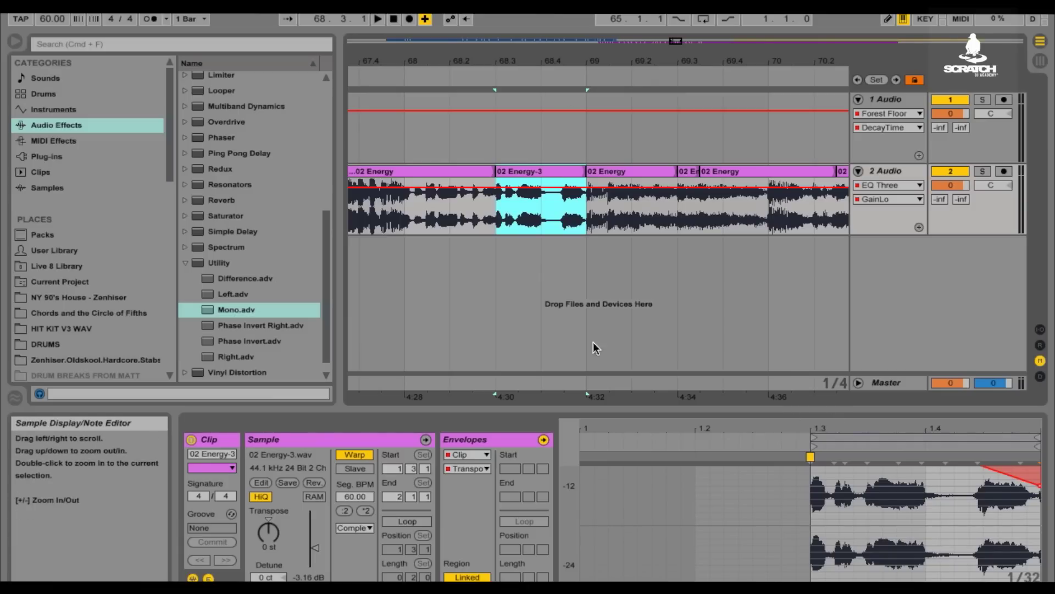
- Examine the 02 Energy-3 clip's full transpose envelope and the two beats before it, from 68 to 68.3, on the 2 Audio track
left_click(614, 174)
left_click(559, 177)
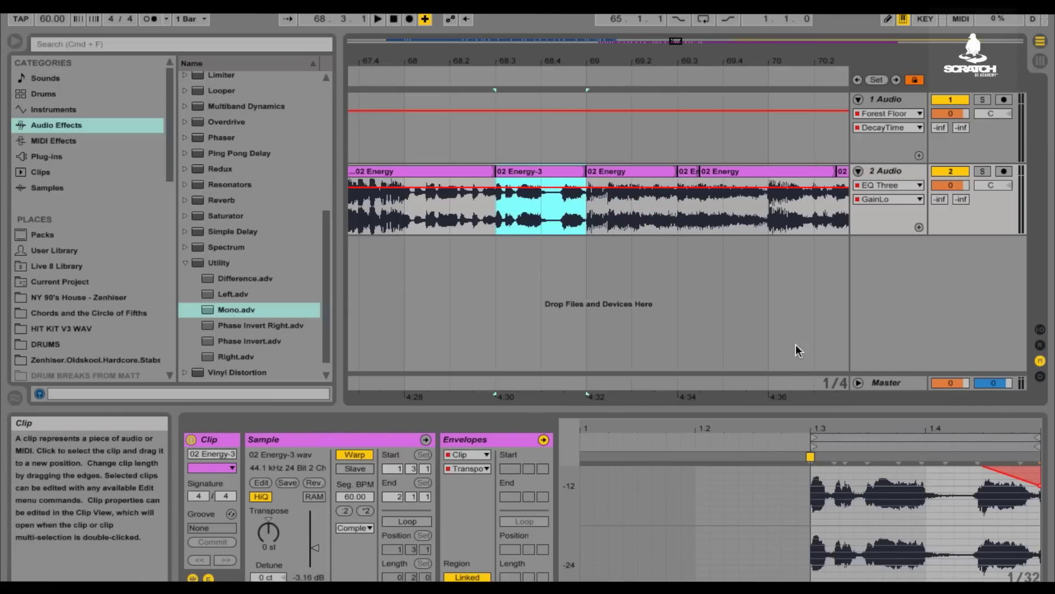
left_click(1017, 429)
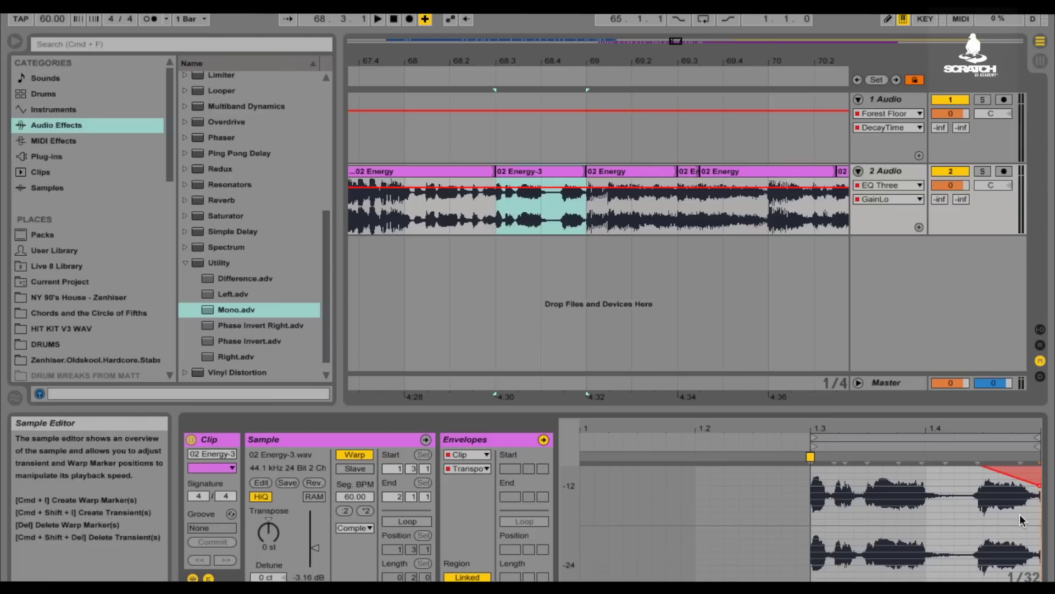
scroll(1019, 519, "up", 3)
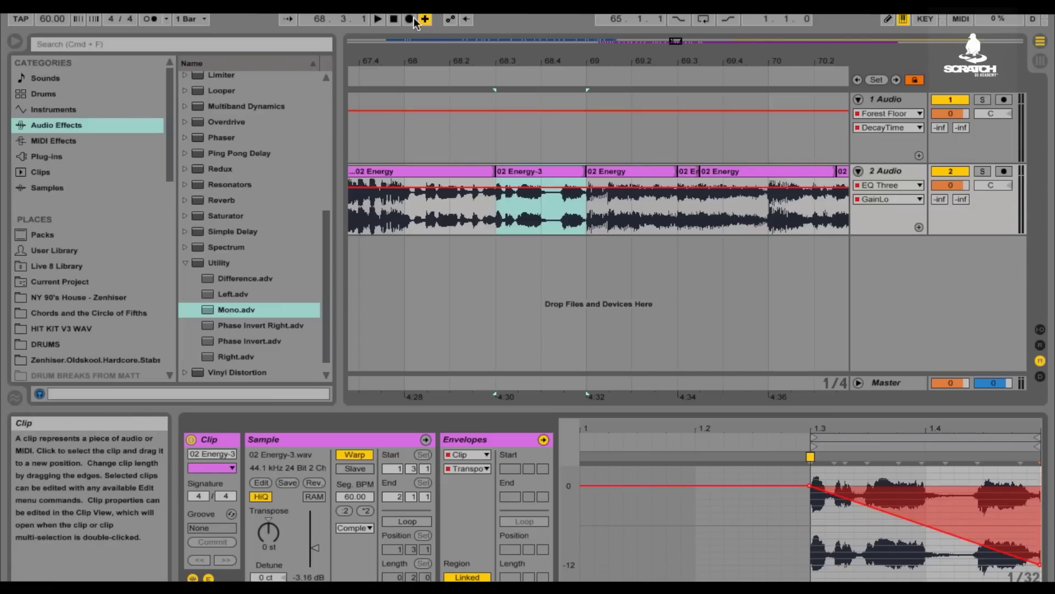
left_click_drag(419, 61, 419, 40)
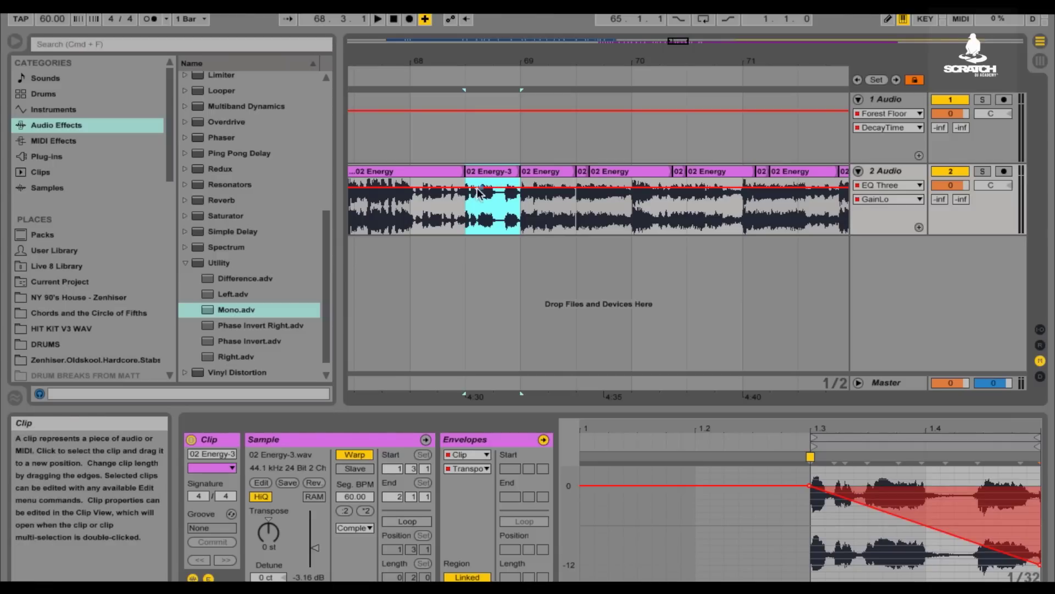
left_click_drag(417, 226, 461, 218)
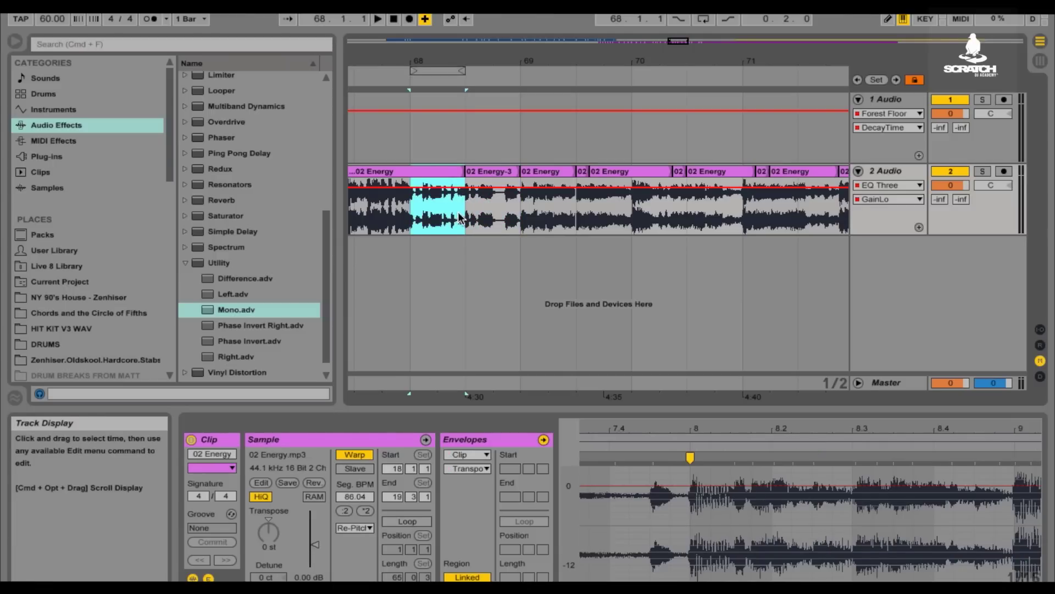
left_click_drag(419, 61, 410, 205)
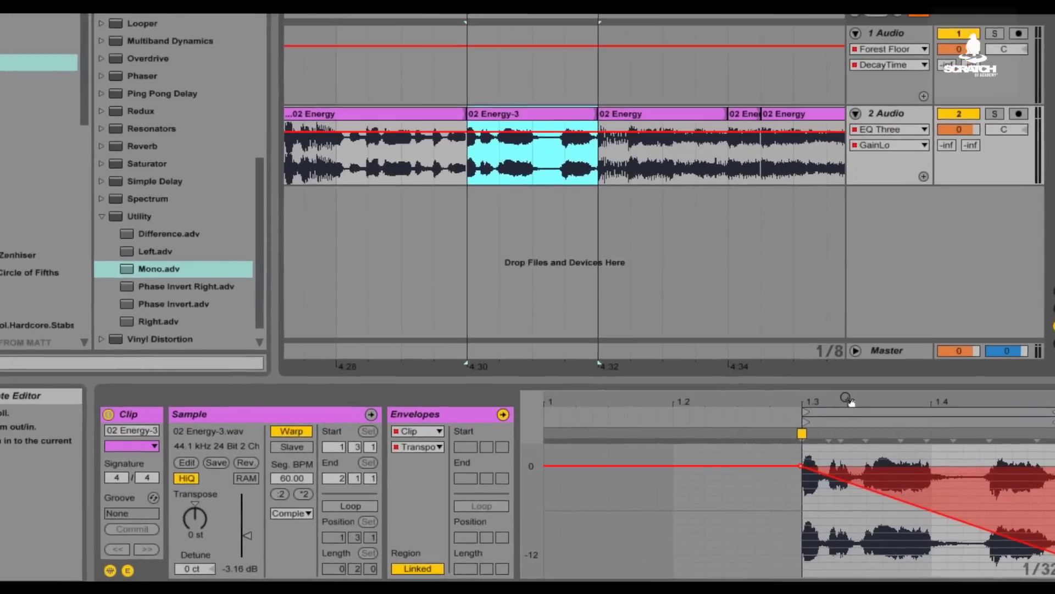
- Inspect the transposition envelope of the 02 Energy-3 clip from its start at 1.3 to its end breakpoint
left_click_drag(845, 398, 836, 407)
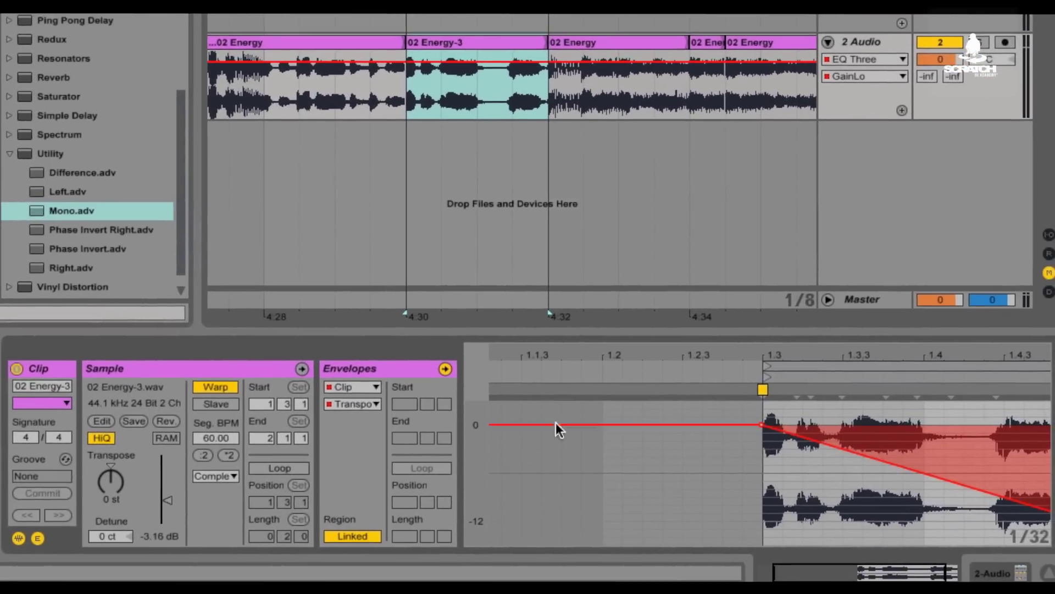
left_click(363, 405)
left_click(382, 432)
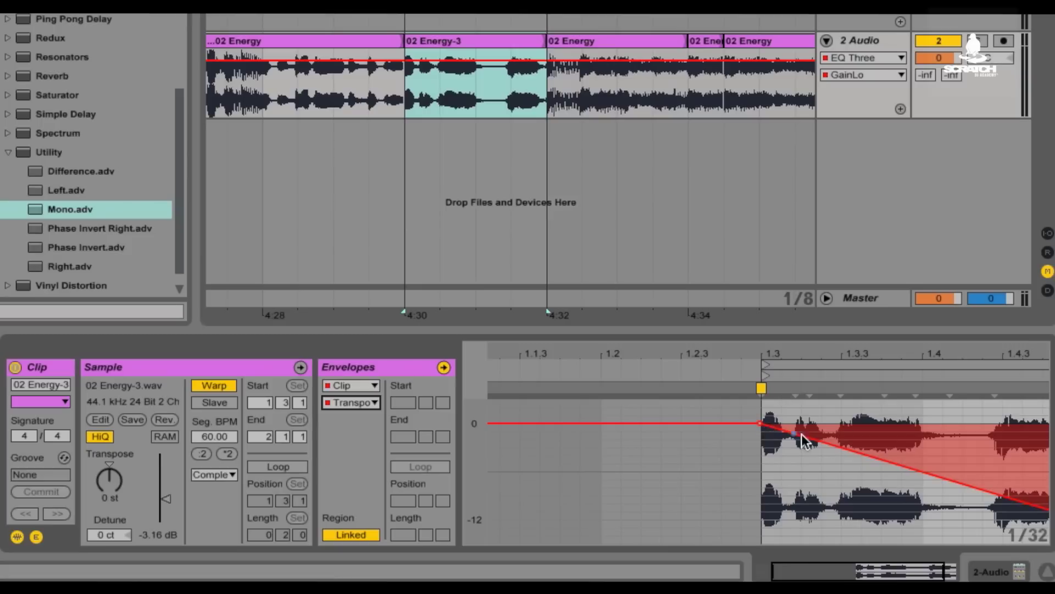
scroll(992, 519, "right", 2)
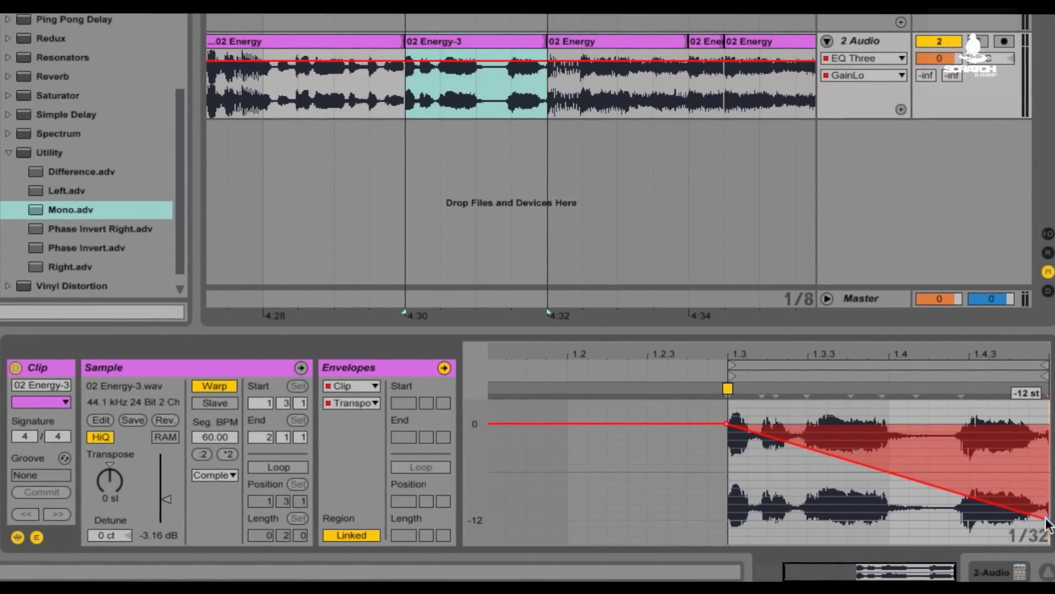
- Play the 02 Energy-3 clip and select the two original beats before it, from 68 to 68.3, for comparison
left_click(491, 44)
key("space")
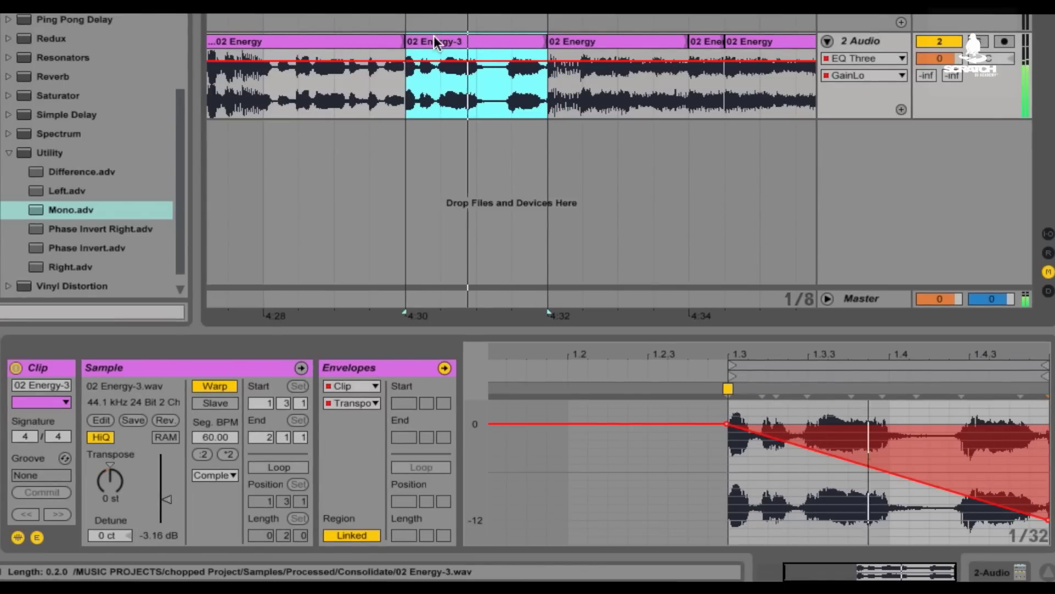
key("space")
scroll(512, 165, "down", 1)
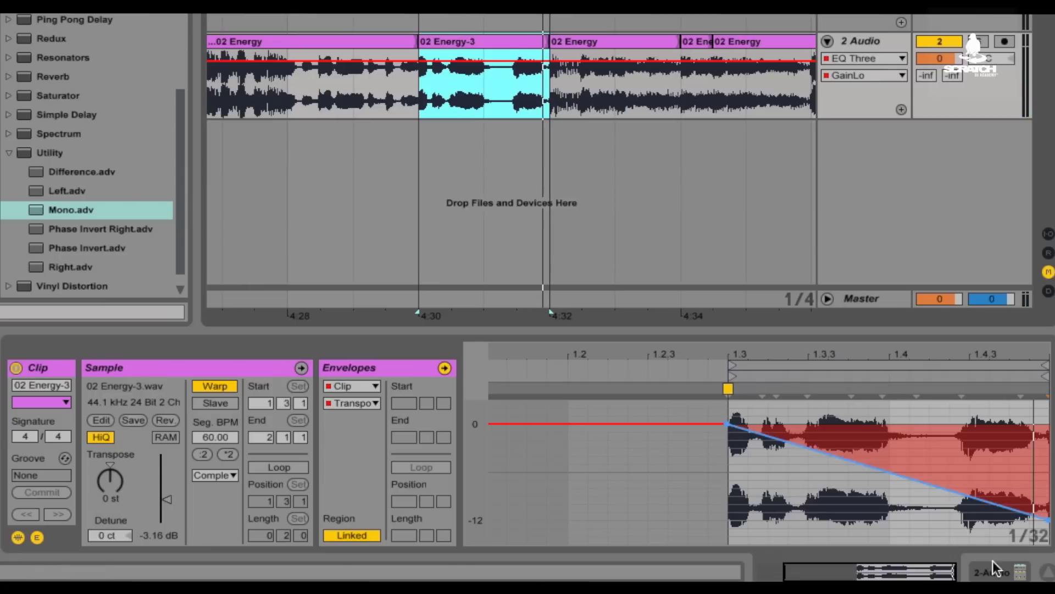
mouse_move(475, 40)
left_mouse_down()
mouse_move(493, 40)
mouse_move(468, 40)
left_mouse_up()
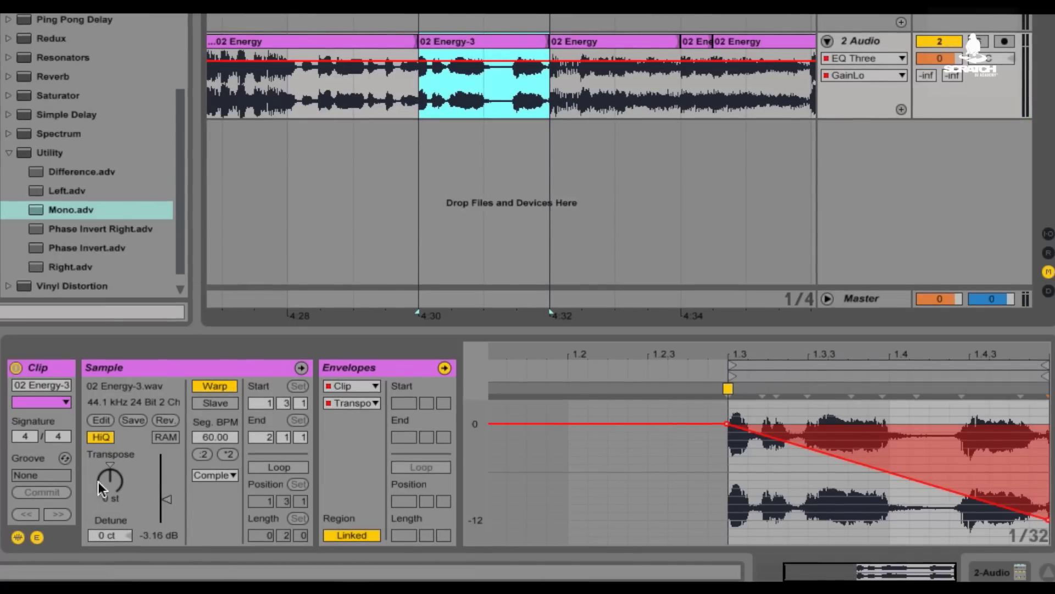
scroll(511, 165, "down", 3)
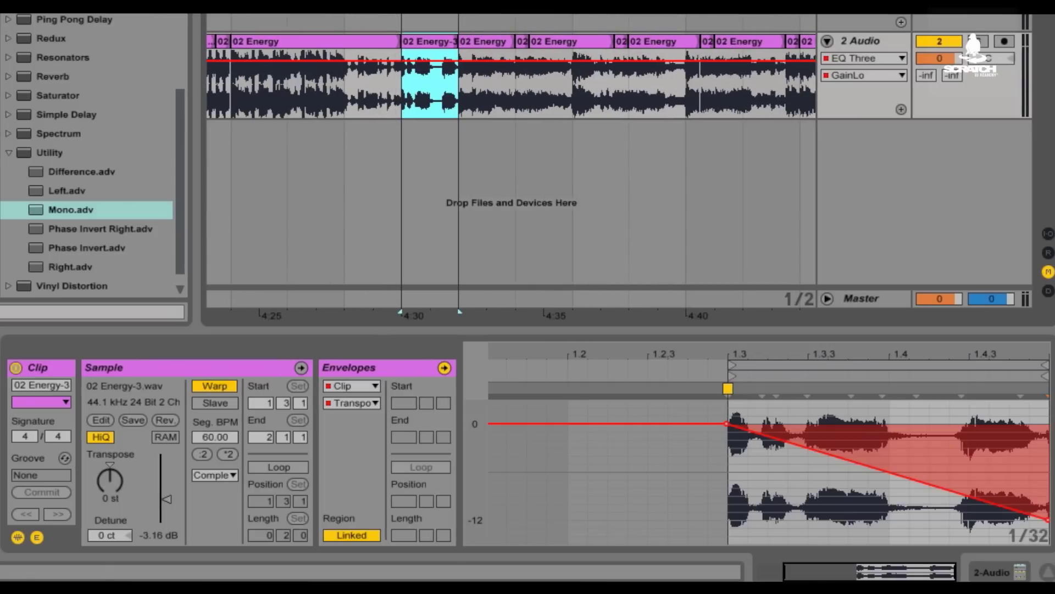
left_click_drag(342, 112, 390, 114)
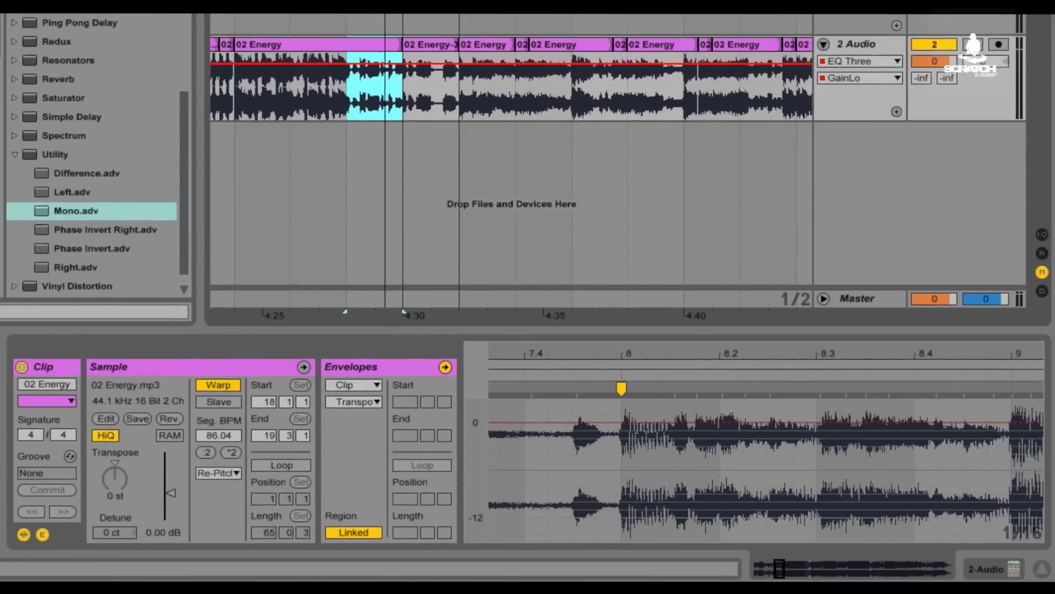
- Select the beat from 74.3 to 74.4 on the 2 Audio track and audition it in a one-beat loop
key("minus")
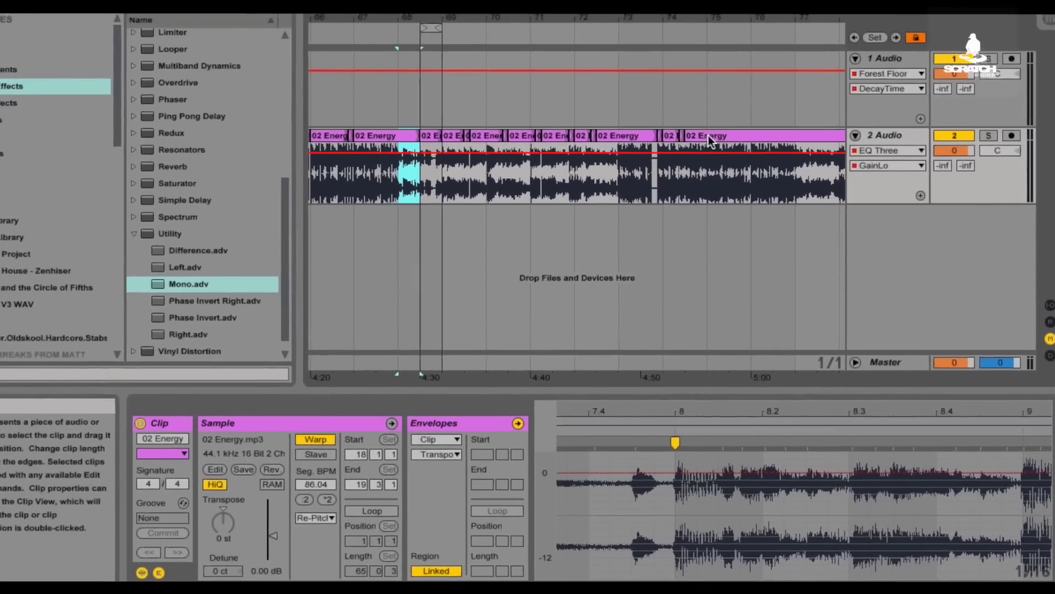
left_click(708, 136)
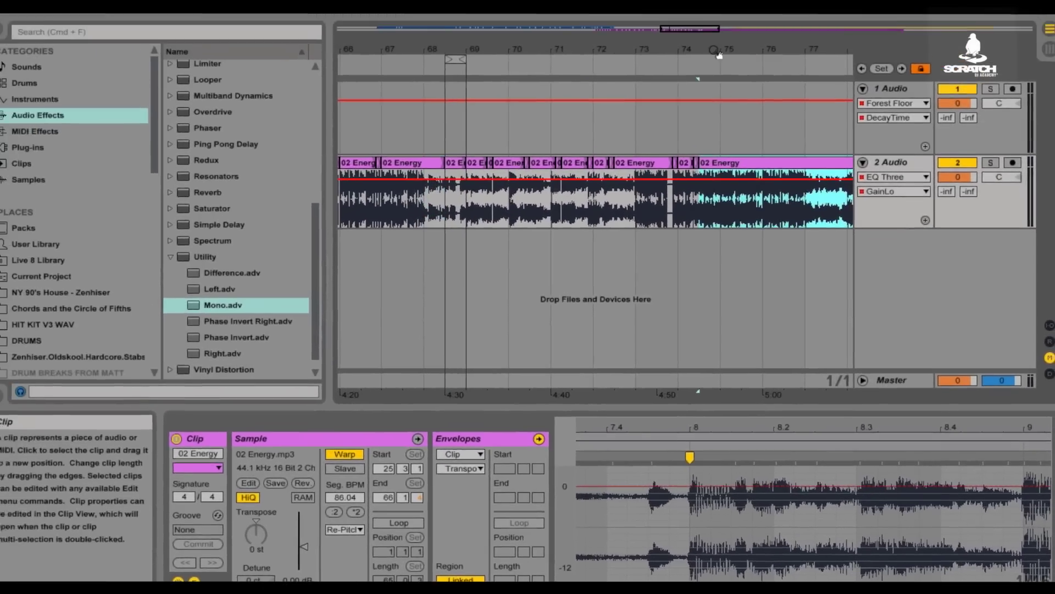
left_click_drag(704, 17, 696, 74)
left_click_drag(658, 194, 724, 197)
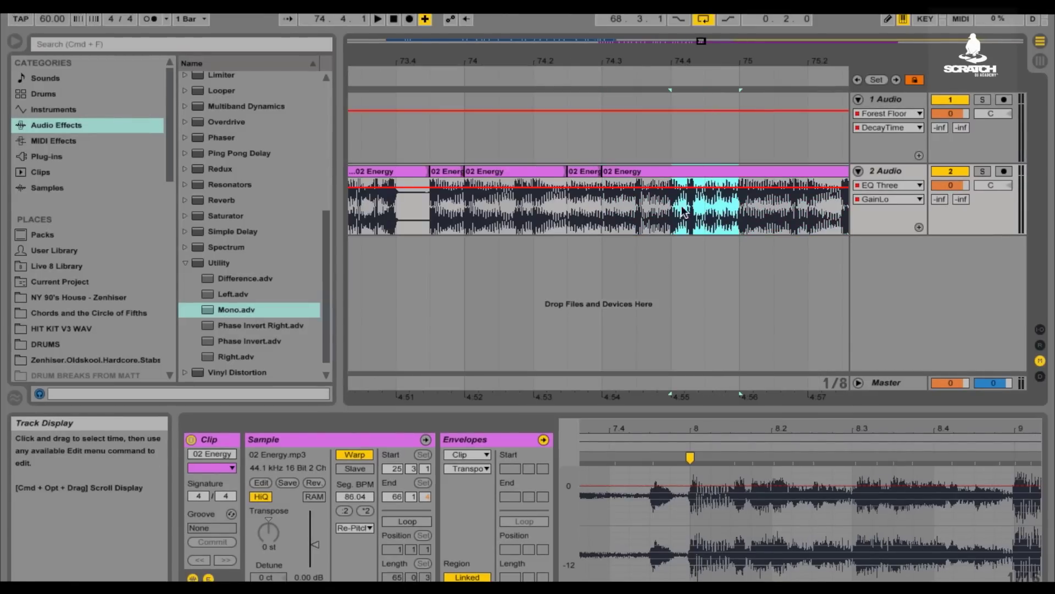
left_click_drag(598, 208, 681, 209)
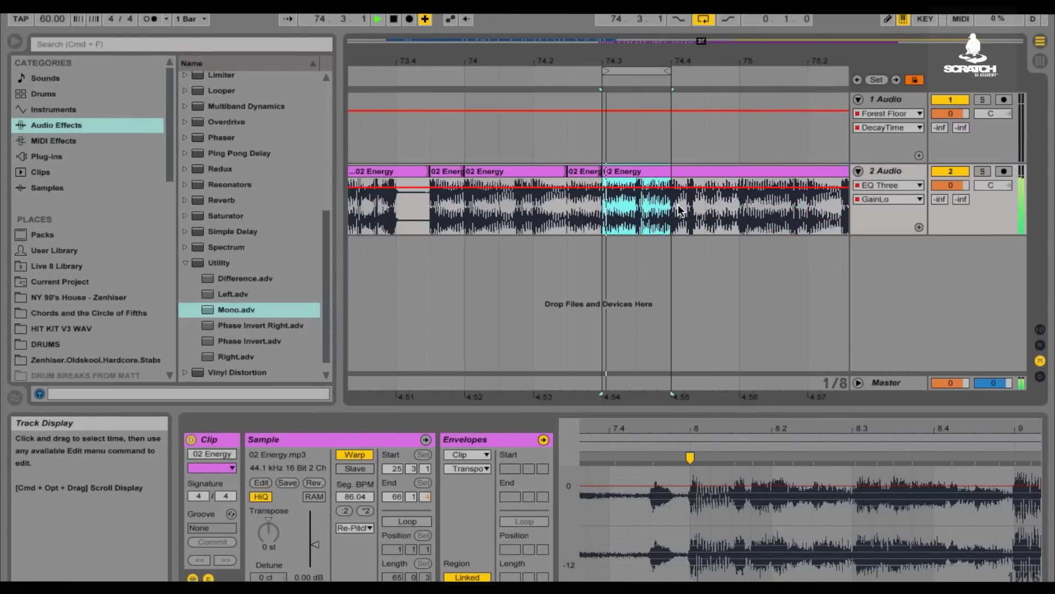
left_click_drag(657, 64, 657, 118)
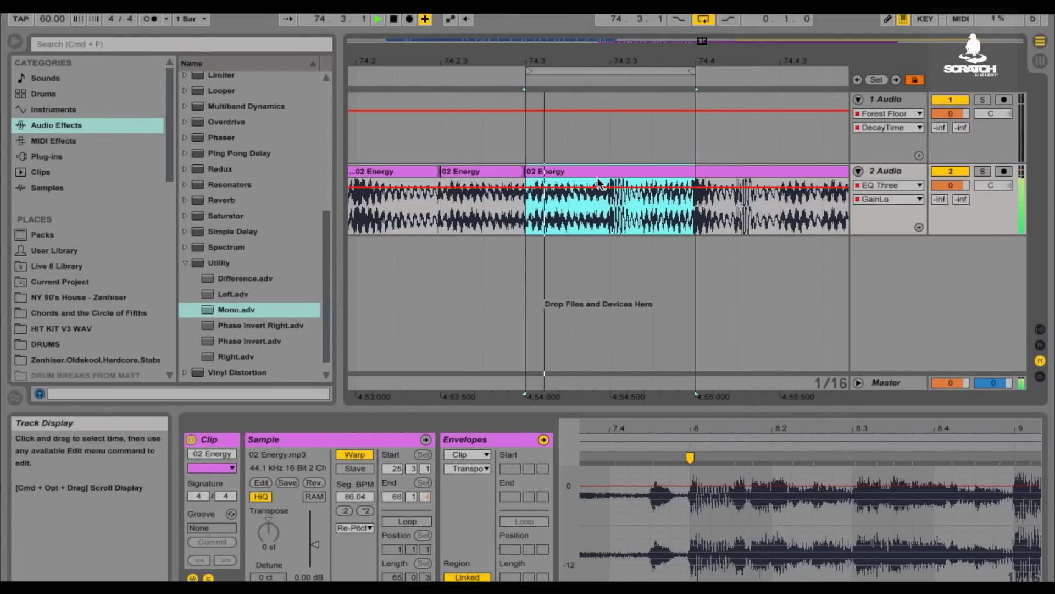
key("space")
- Consolidate the selected beat from 74.3 to 74.4 into its own clip
mouse_move(592, 173)
left_mouse_down()
mouse_move(632, 170)
mouse_move(583, 171)
left_mouse_up()
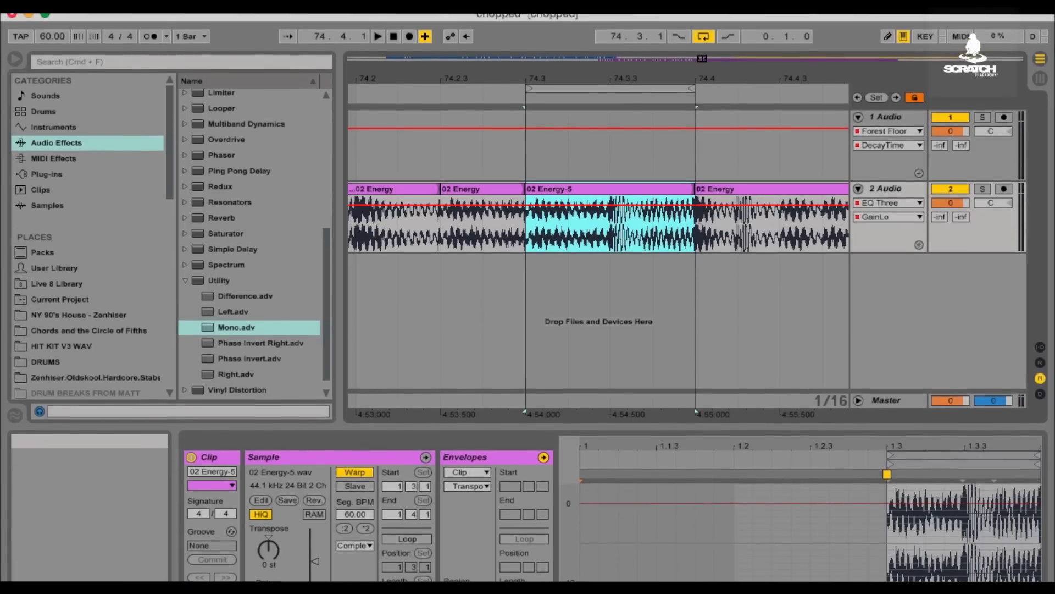
left_click(259, 7)
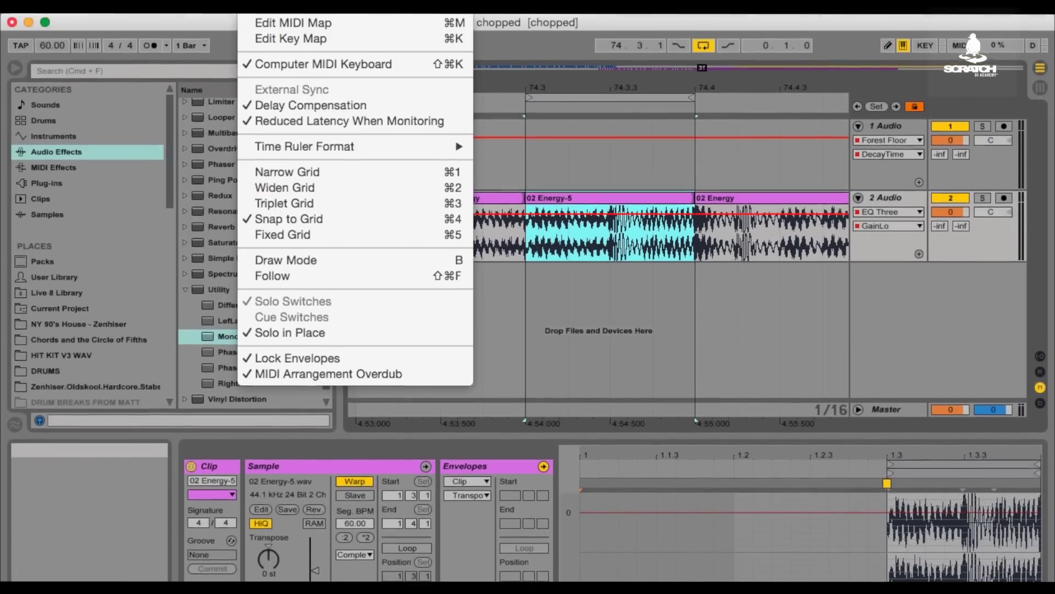
mouse_move(128, 17)
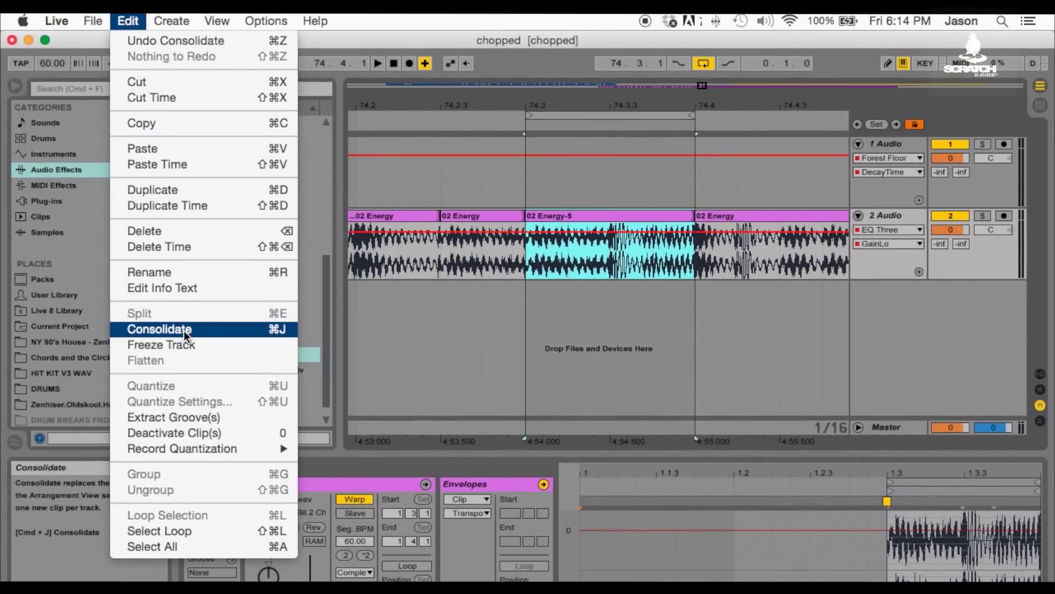
left_click(552, 242)
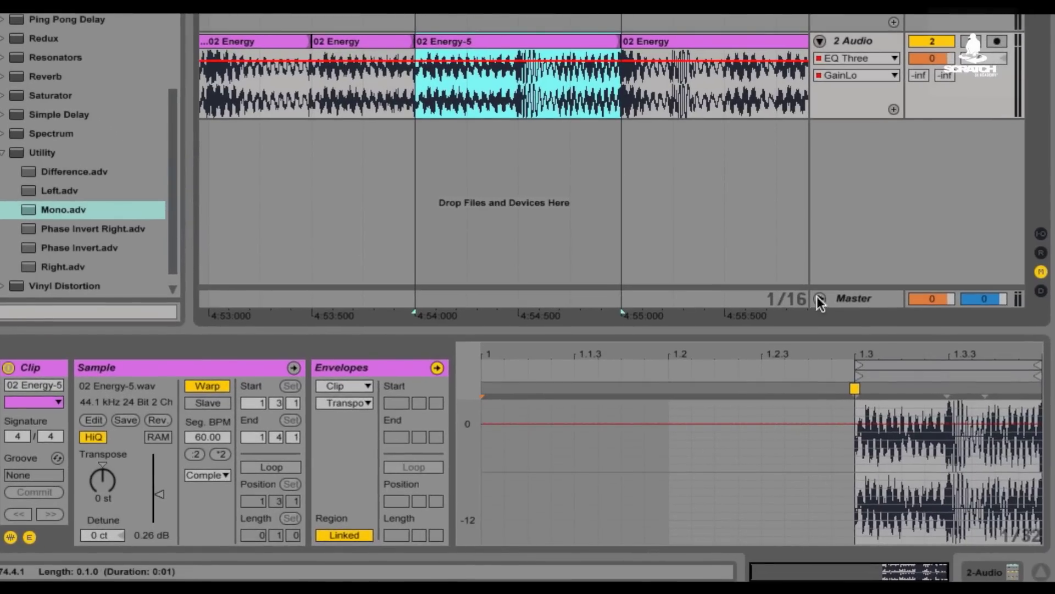
- Ramp the consolidated clip's transposition envelope from 0 at its start down to -12 semitones at its end, and audition the result
left_click(925, 498)
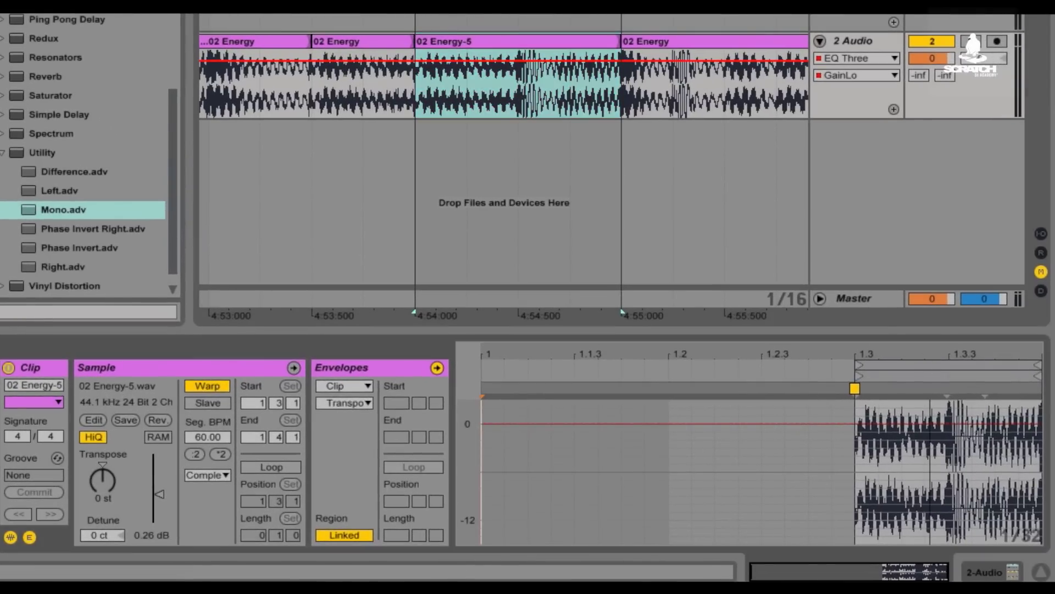
left_click_drag(826, 354, 826, 372)
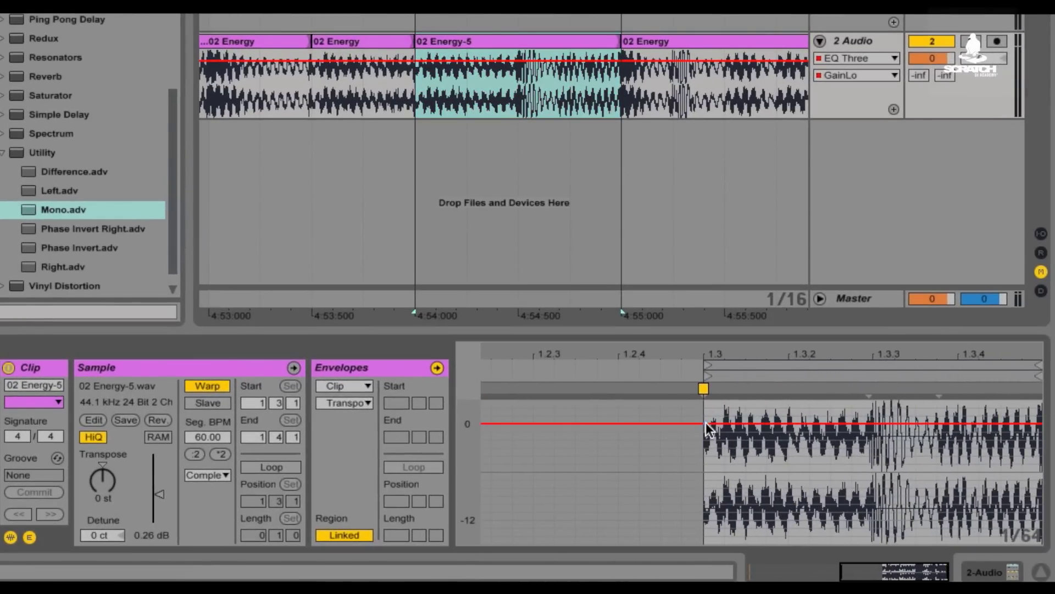
key("space")
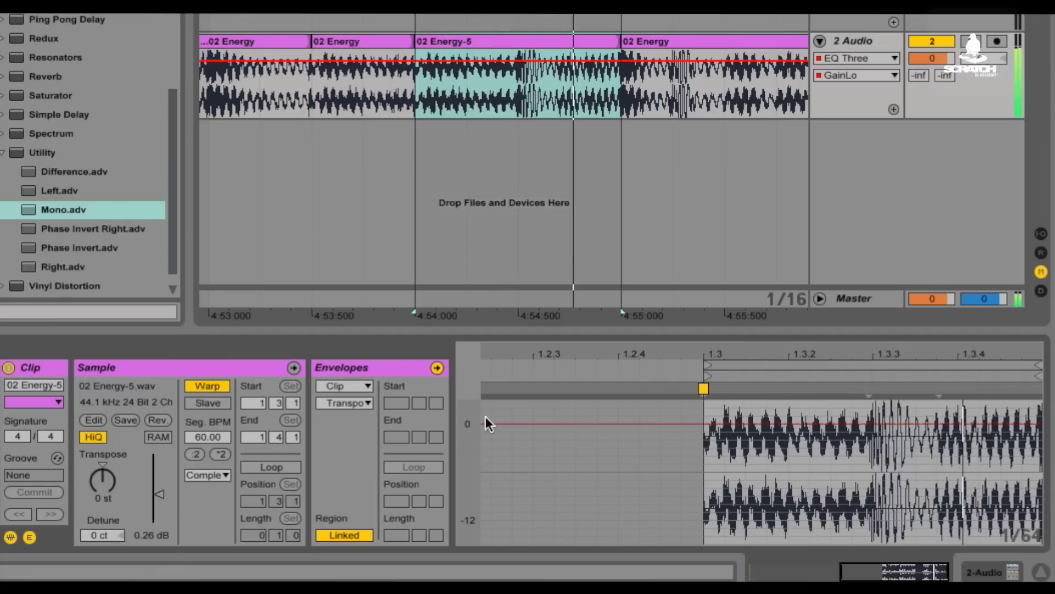
left_click(341, 404)
left_click(345, 430)
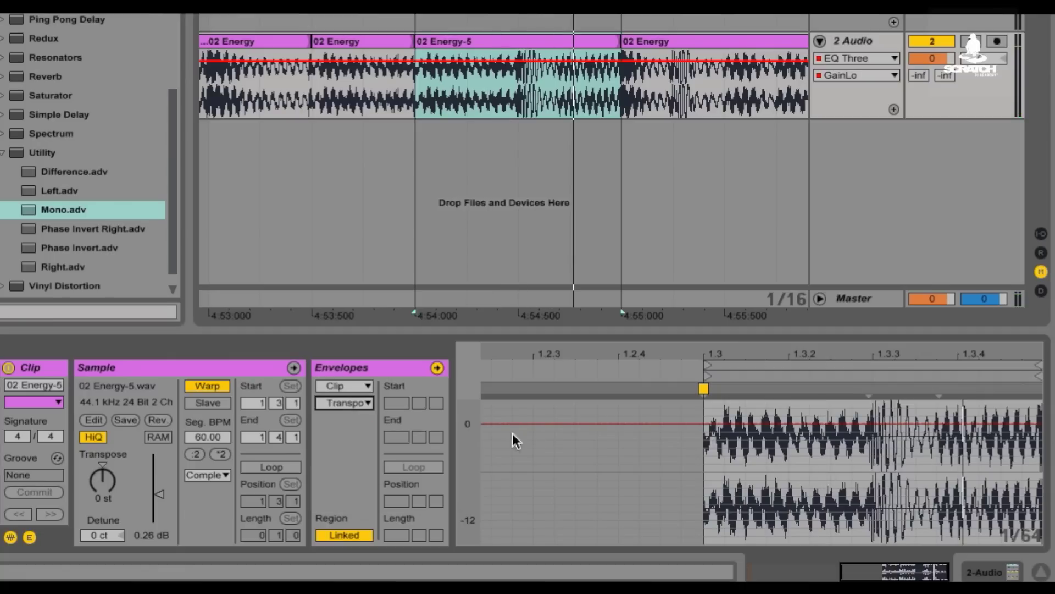
left_click(702, 423)
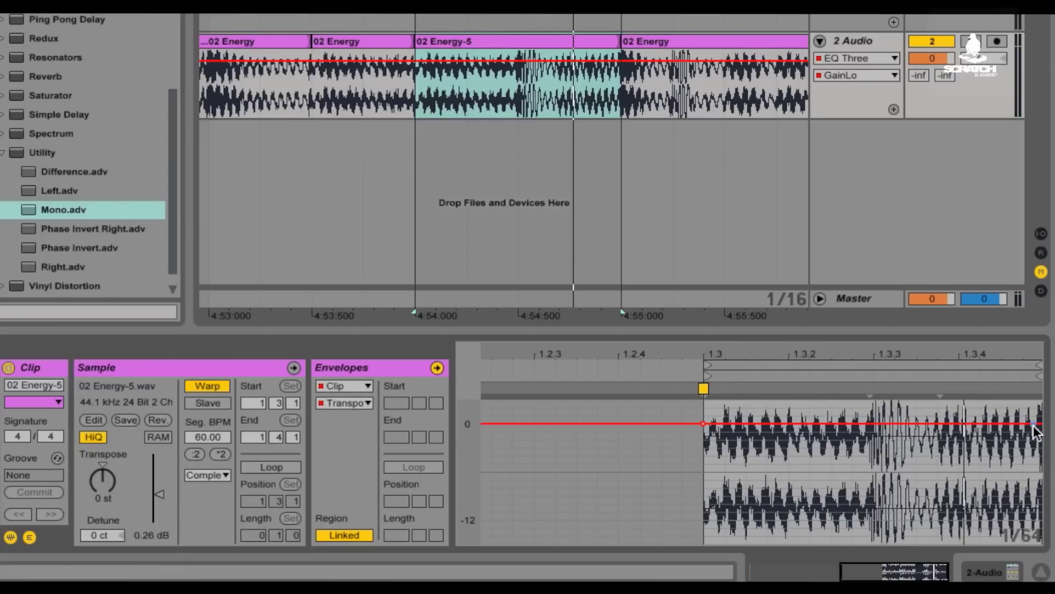
left_click_drag(1035, 431, 1039, 518)
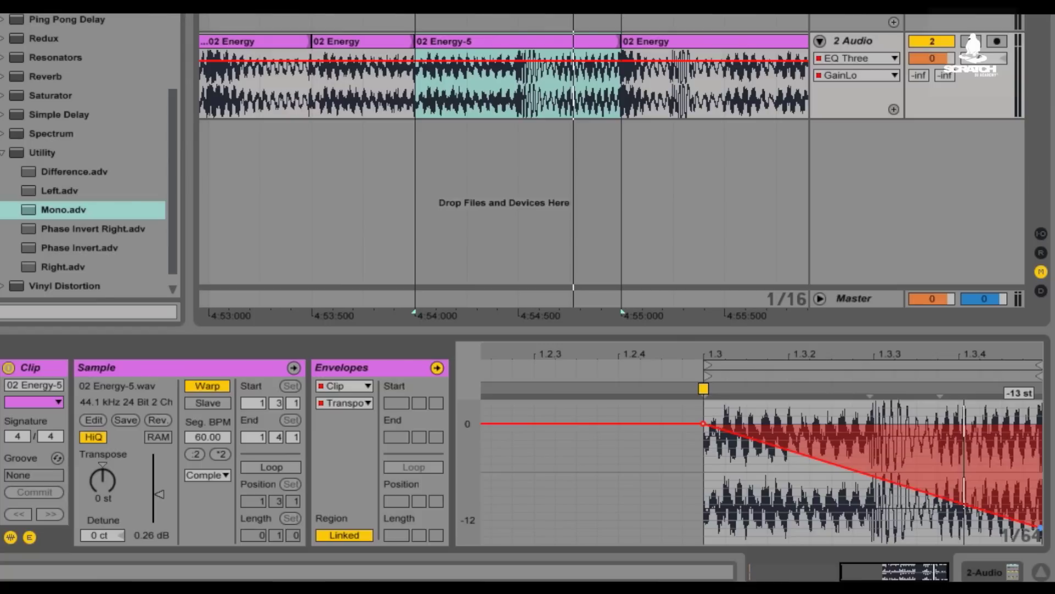
key("space")
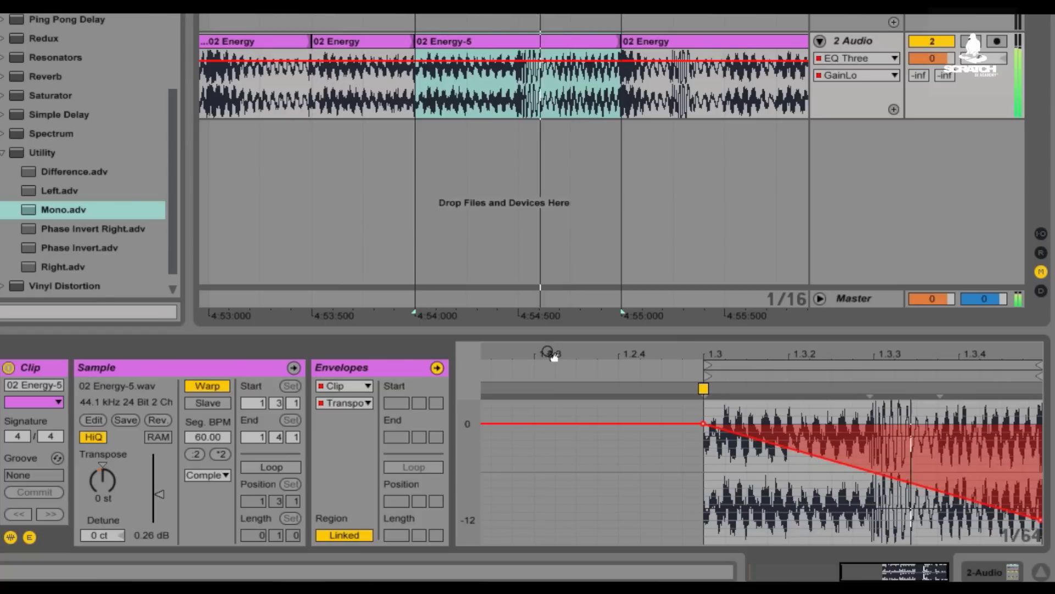
key("space")
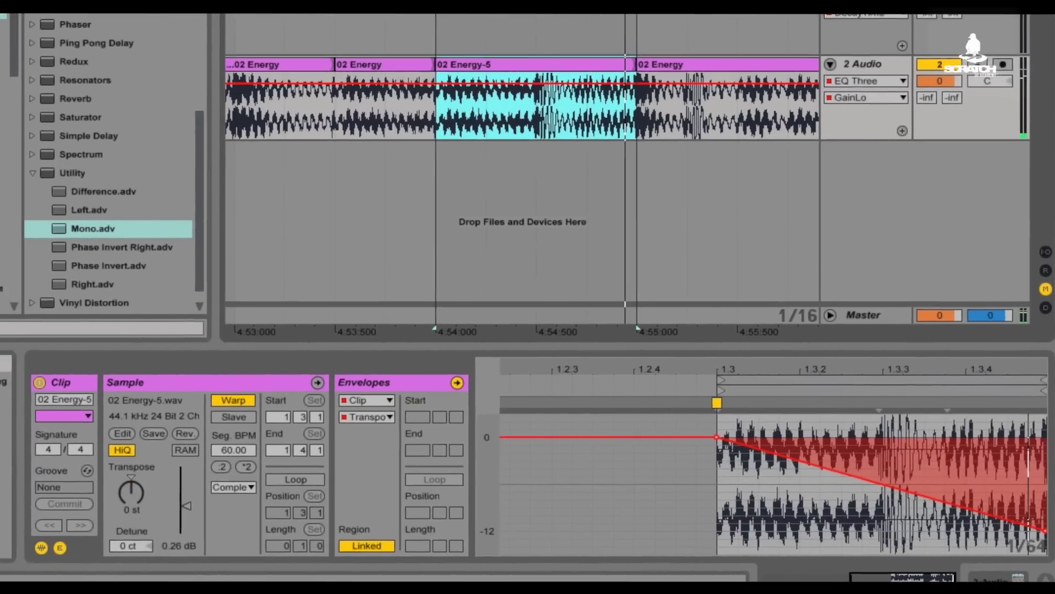
- Move the loop start back to 74, play the edited section, and switch looping off to listen on into bar 77
key("minus")
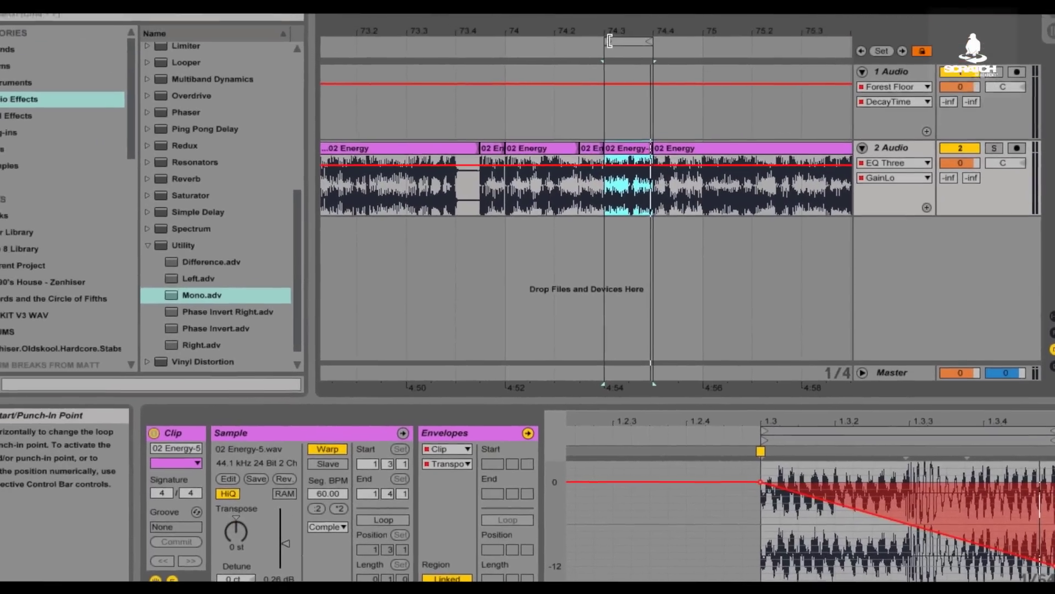
left_click_drag(588, 17, 485, 17)
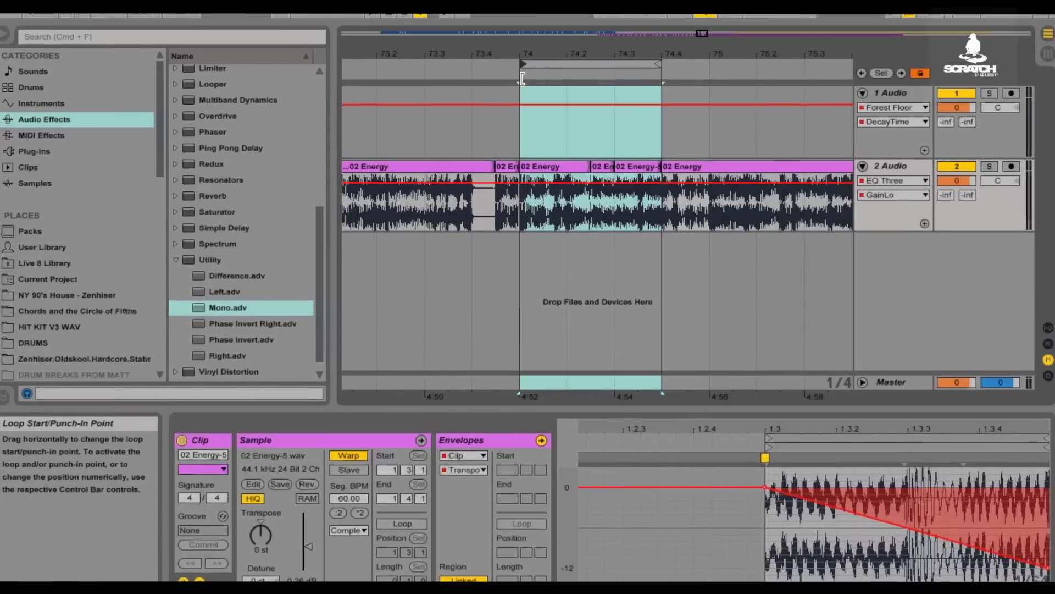
key("space")
left_click(701, 20)
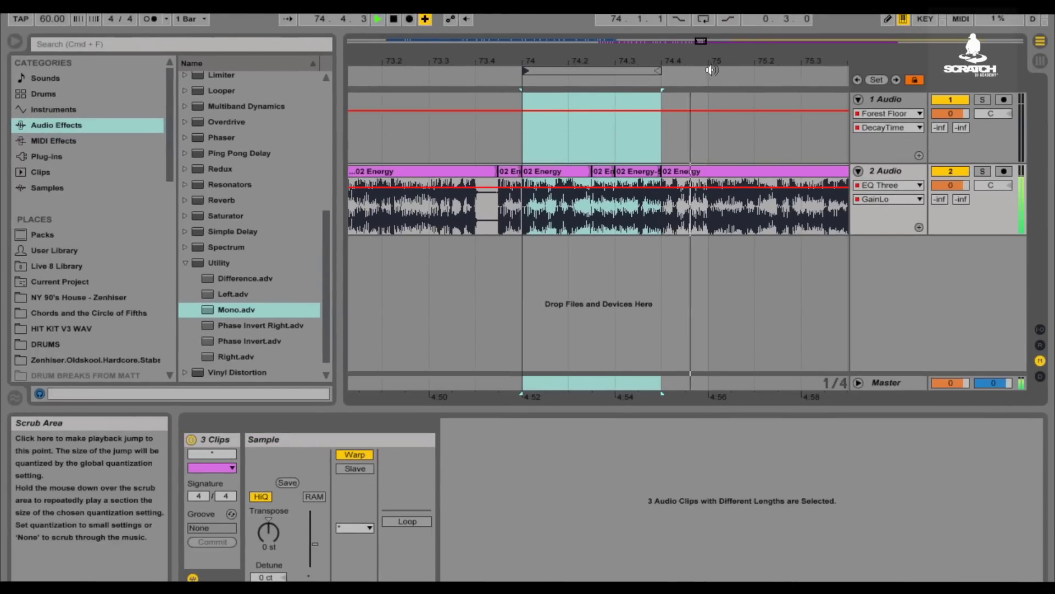
left_click_drag(710, 61, 376, 51)
left_click_drag(578, 60, 509, 63)
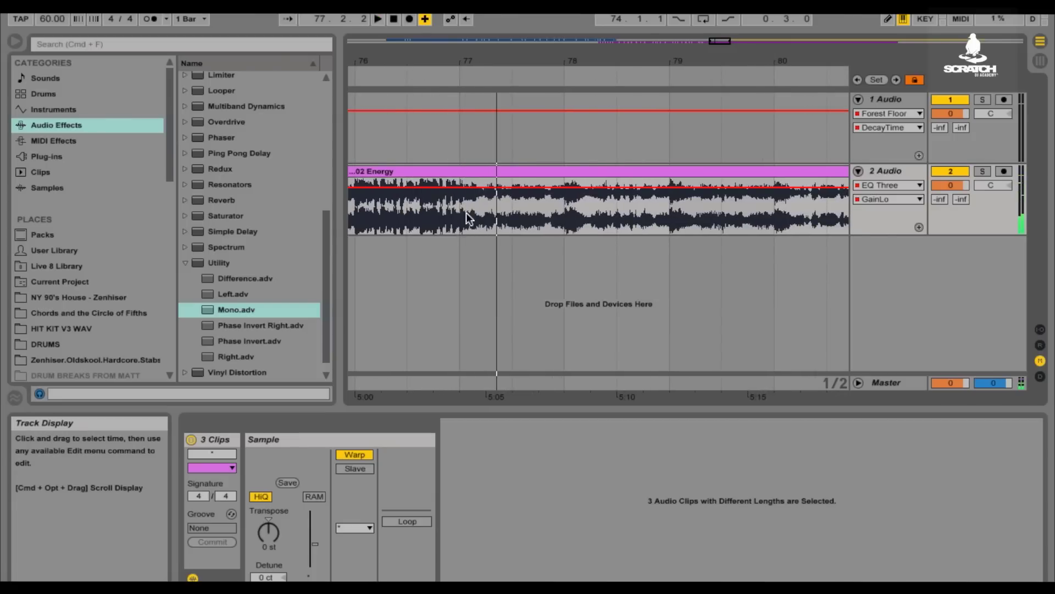
- Show the 2 Audio track's devices and set the loop to its section from bar 77 to 78
left_click(886, 171)
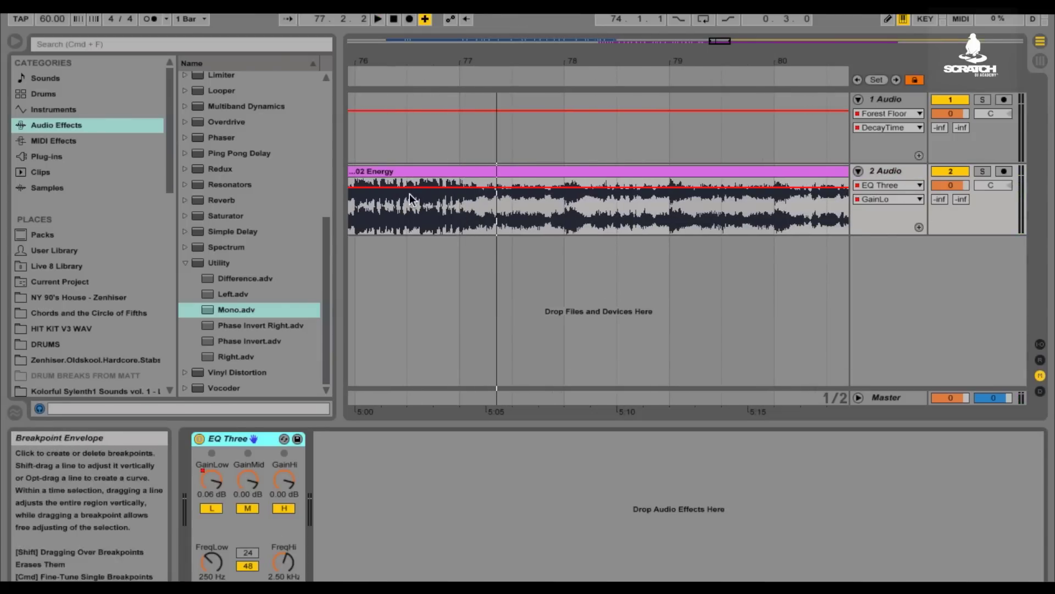
left_click_drag(459, 216, 558, 216)
key("super+l")
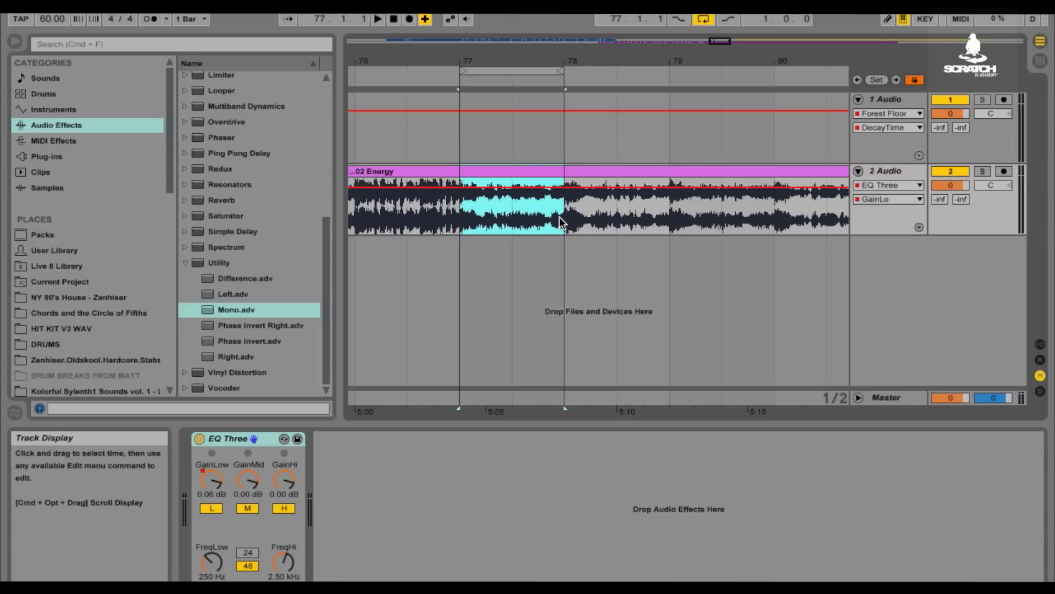
- Add the Forest Floor reverb preset to the 2 Audio track and lower its Decay Time to 200 ms
left_click(900, 175)
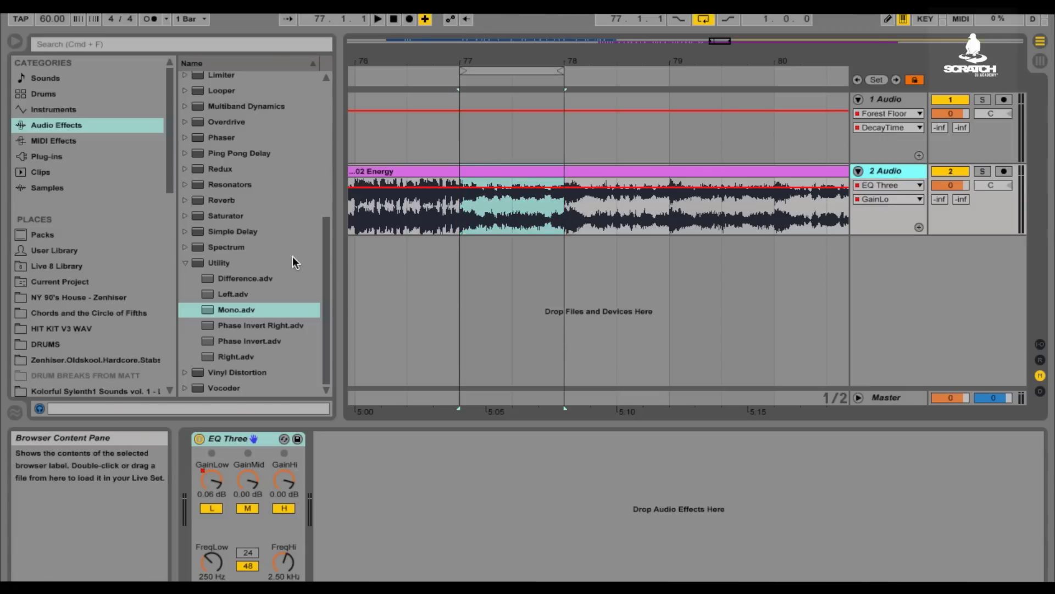
left_click(185, 262)
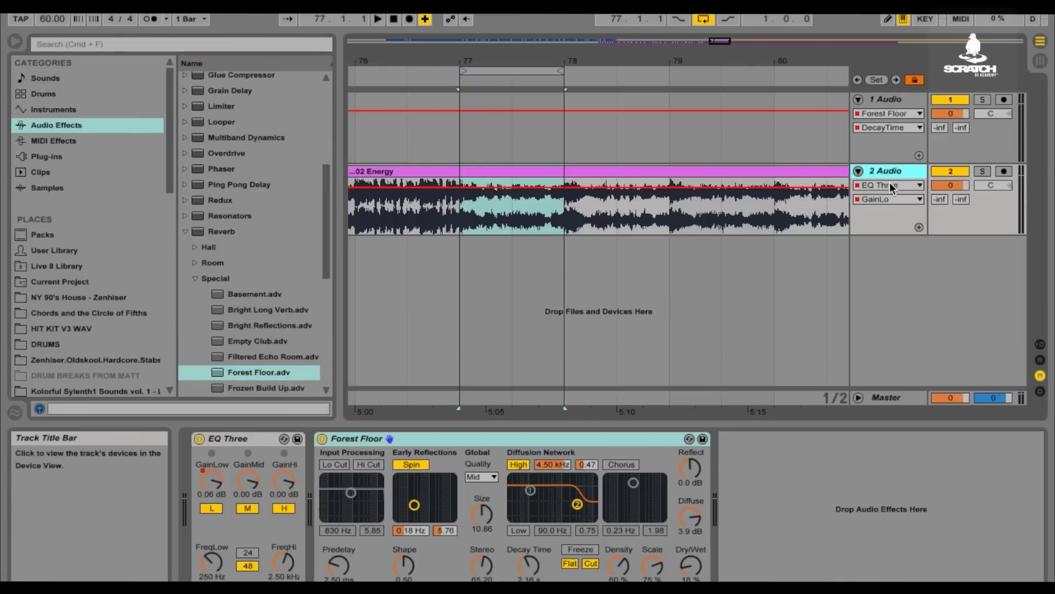
left_click(365, 440)
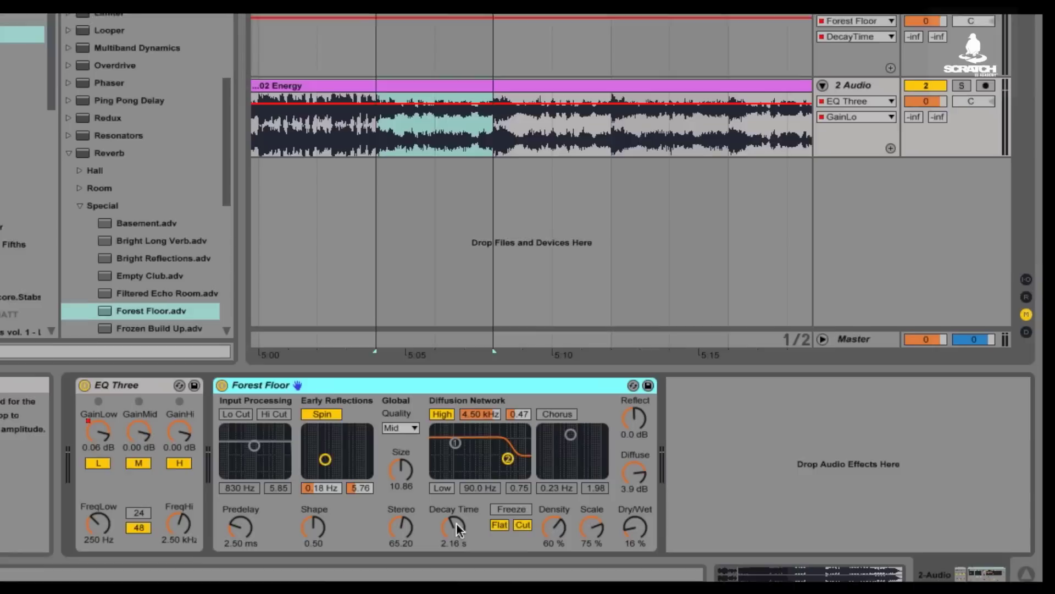
left_click_drag(456, 529, 456, 535)
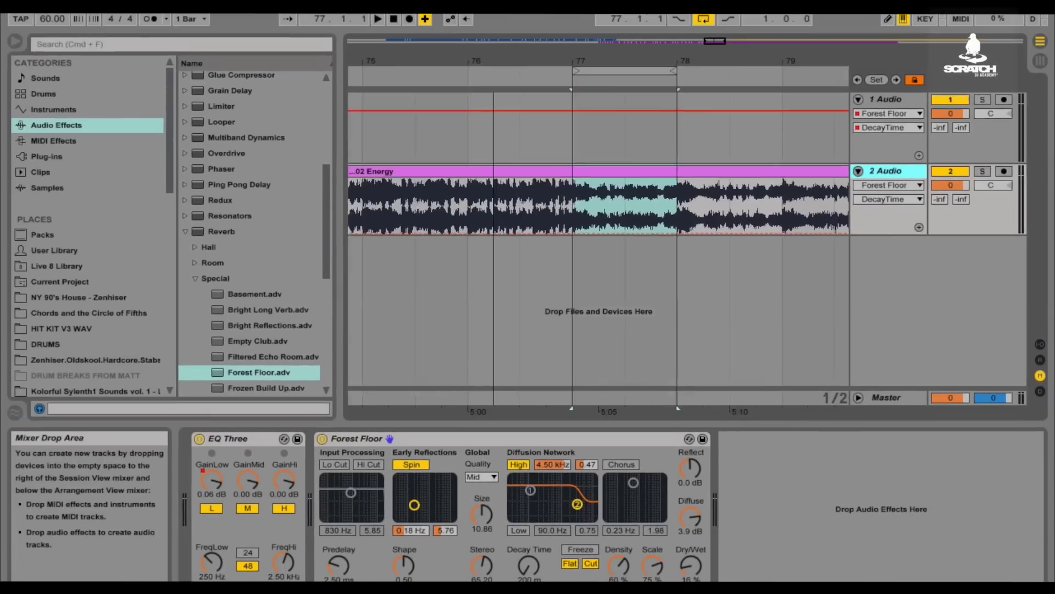
- Ramp the 2 Audio reverb's Decay Time automation from 200 ms at 76.3 up to 7.25 s at 77, and switch looping off
key("minus")
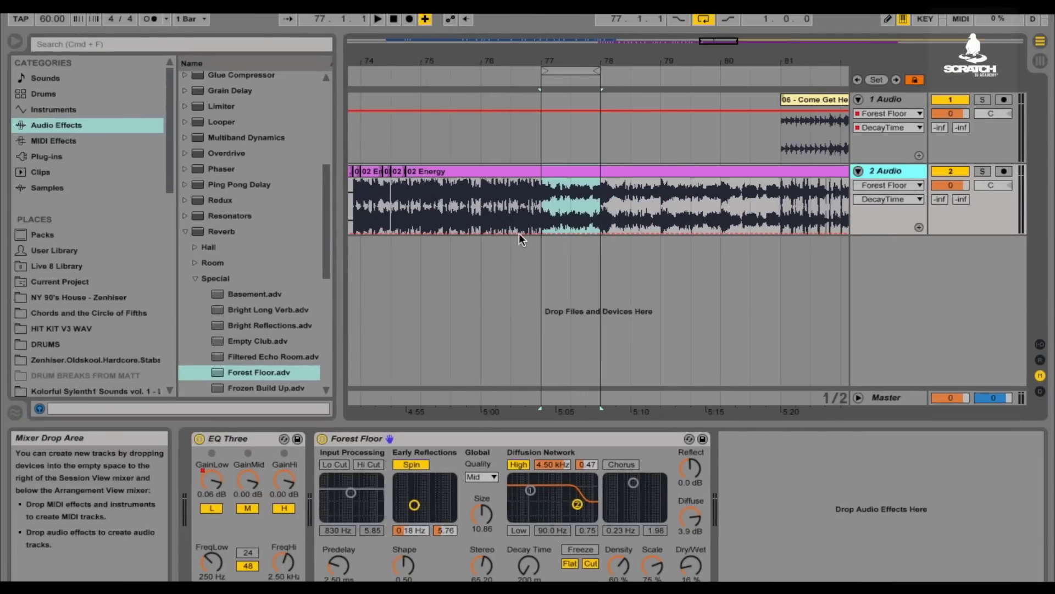
left_click(509, 233)
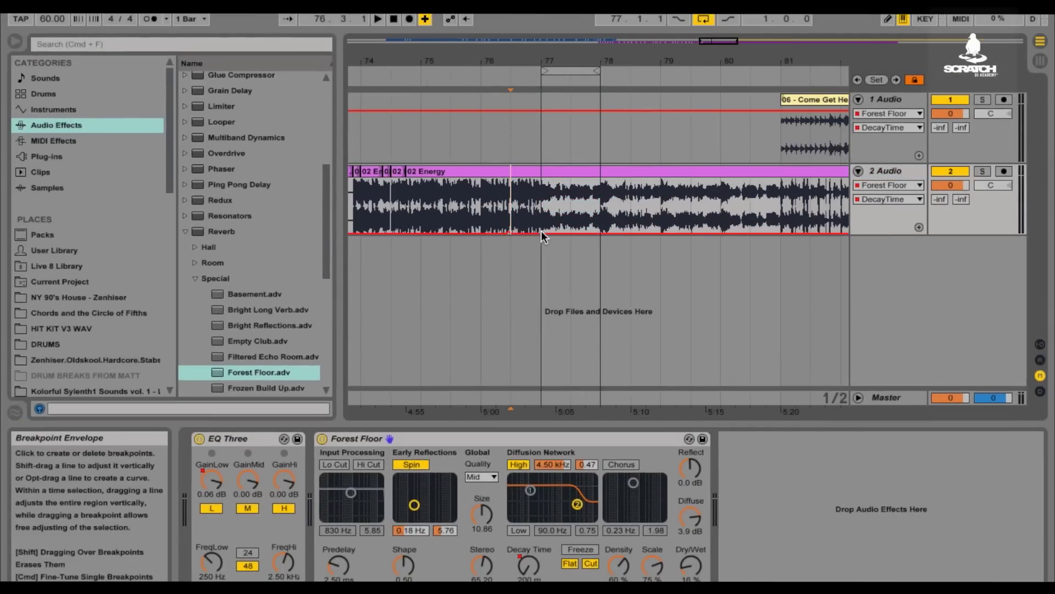
left_click_drag(542, 233, 542, 199)
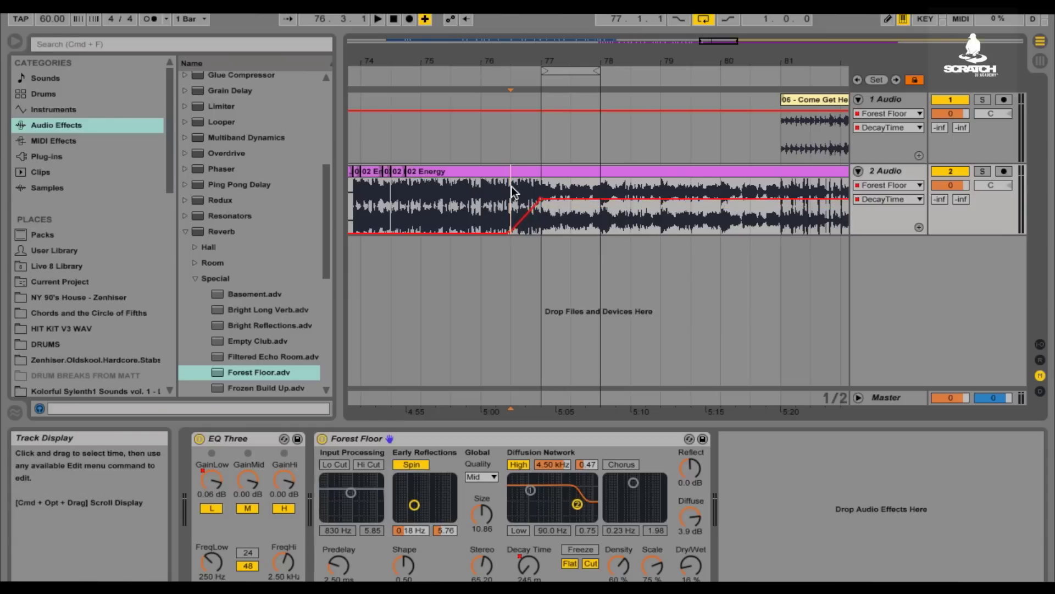
left_click(709, 23)
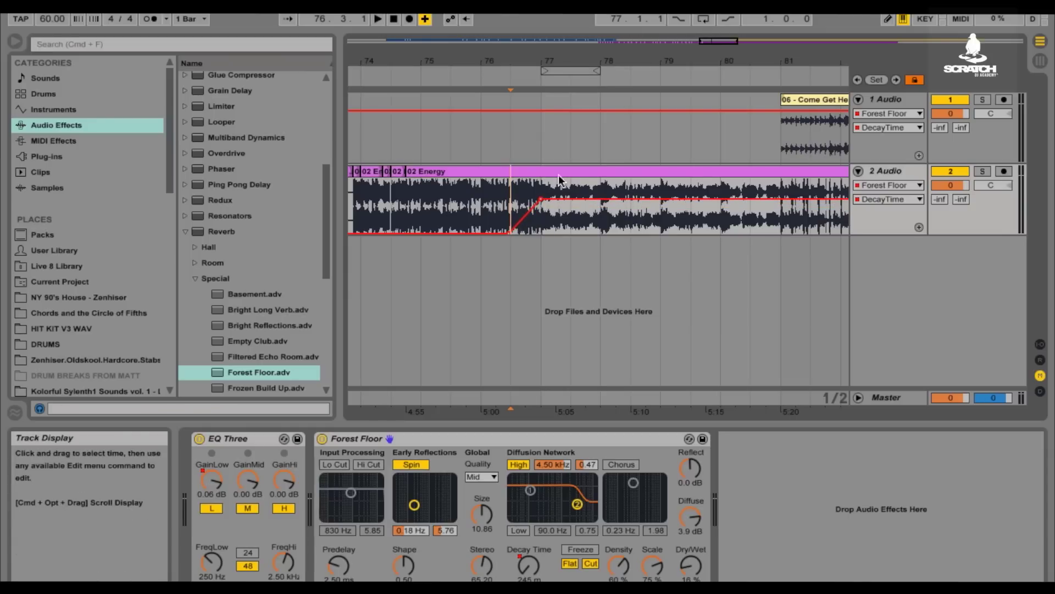
left_click(781, 191, "shift")
- Play from bar 76 and raise the Decay Time automation breakpoint at bar 77 to 16.4 s
left_click(481, 185)
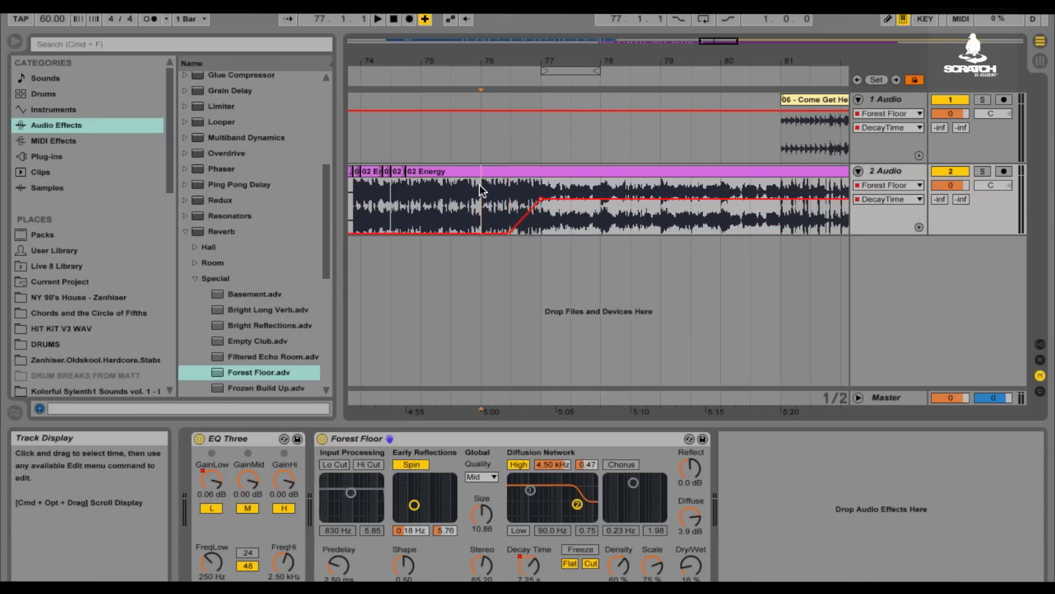
key("space")
left_click_drag(546, 55, 541, 94)
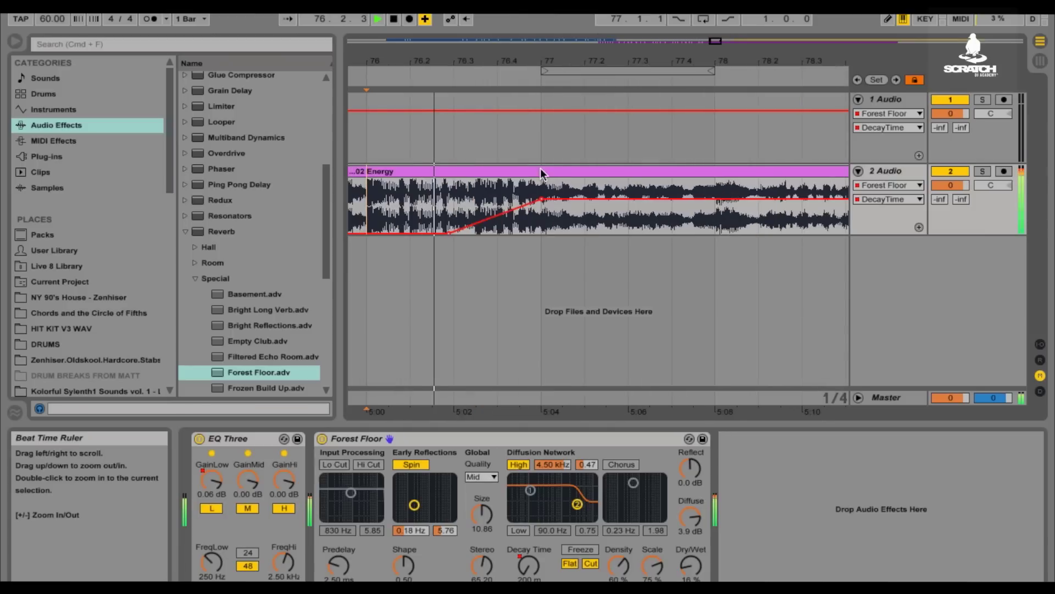
left_click_drag(541, 193, 541, 191)
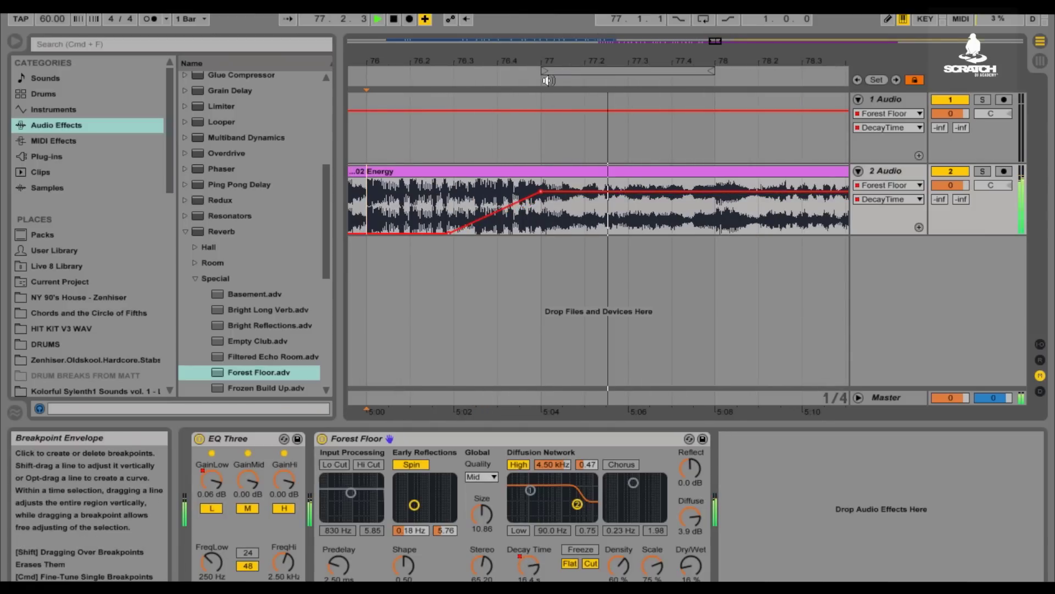
- Ramp the Decay Time automation from 16.4 s at bar 80 down to 200 ms at 81, listening into bar 81
left_click_drag(546, 60, 366, 59)
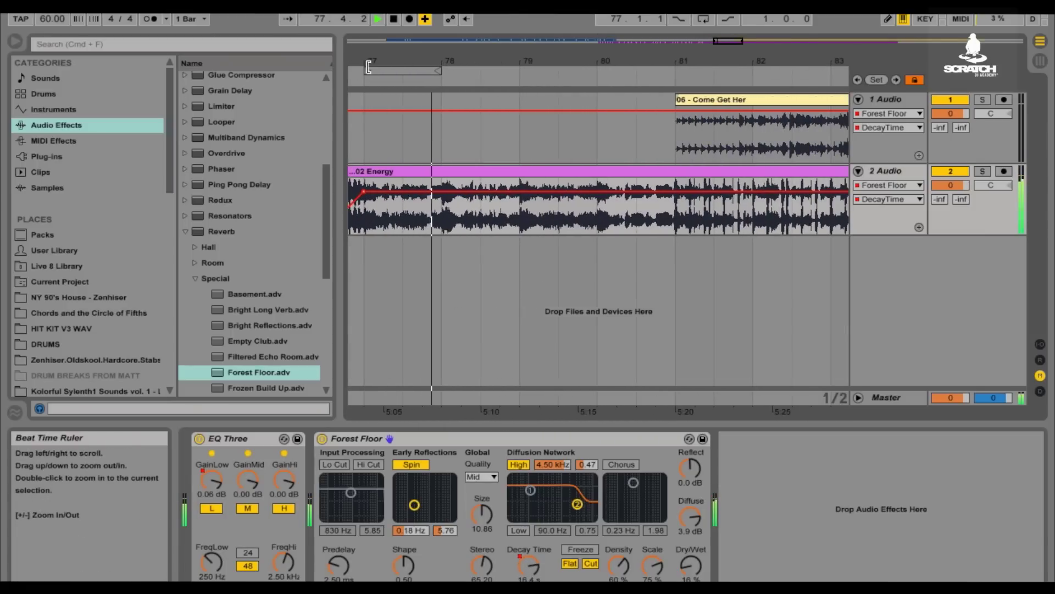
left_click(598, 191)
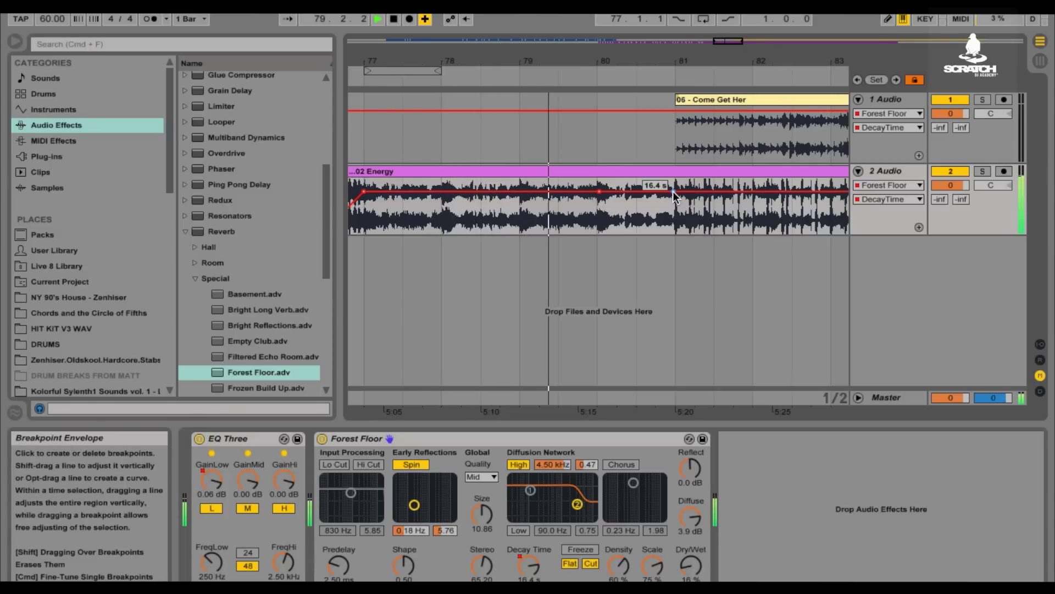
left_click_drag(674, 193, 674, 233)
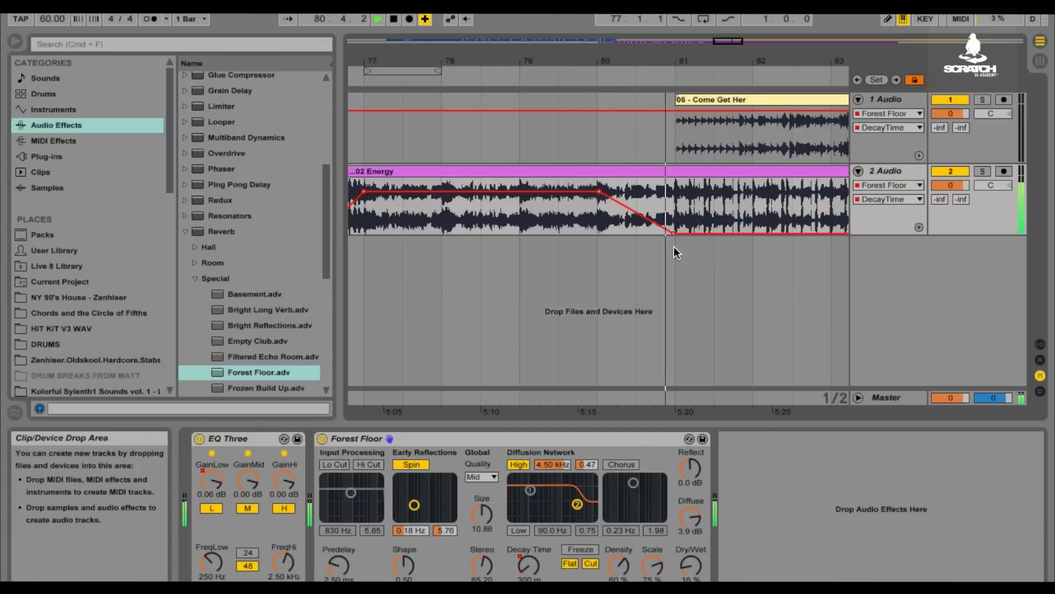
left_click_drag(697, 62, 697, 88)
key("space")
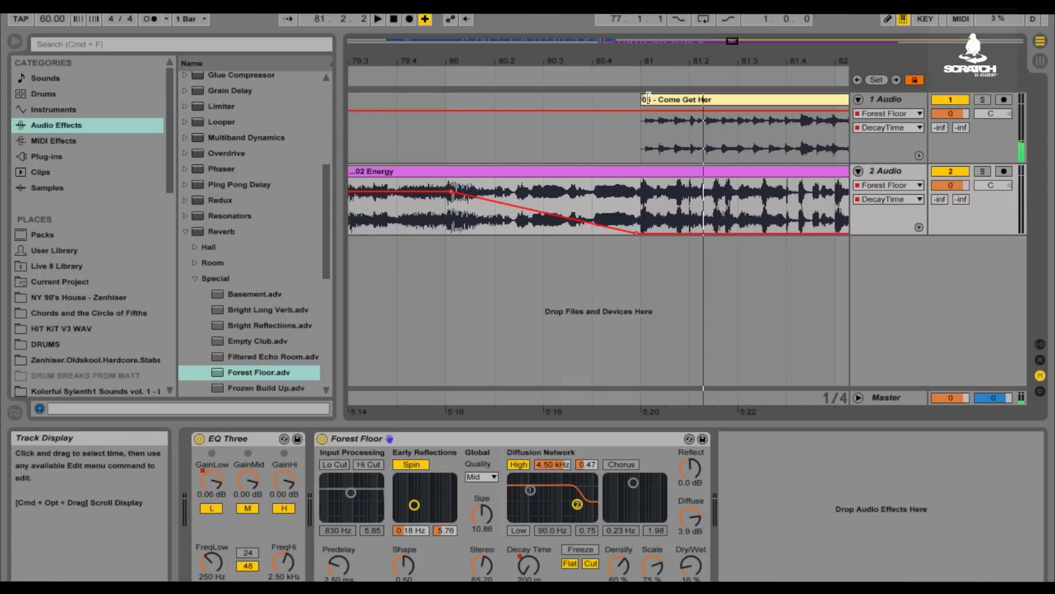
- Move the Come Get Her clip to start at 81.4 and audition 81 to 81.2 on 2 Audio in a loop
left_click(706, 100)
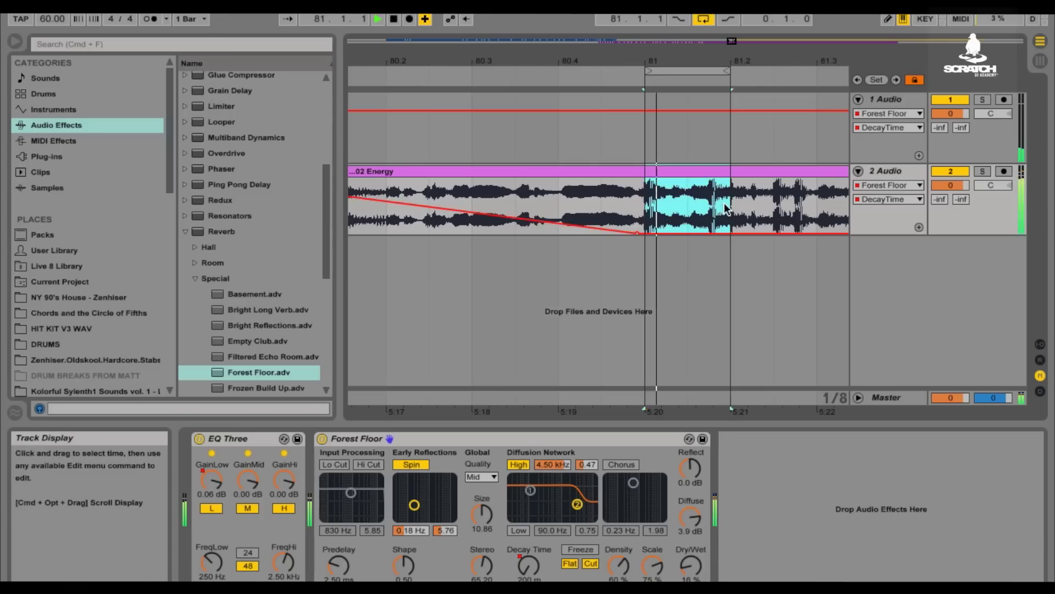
left_click_drag(609, 57, 717, 53)
key("space")
- Copy the first half beat of bar 81 on 2 Audio and paste it over the half beat just before 81
left_click_drag(753, 194, 785, 195)
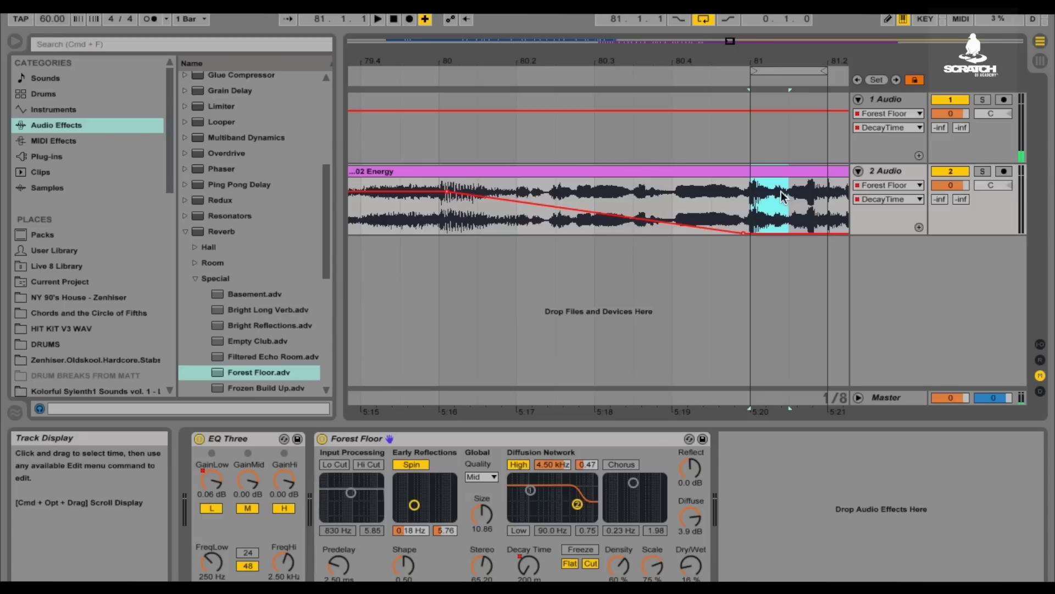
key("super+c")
left_click(718, 193)
key("super+v")
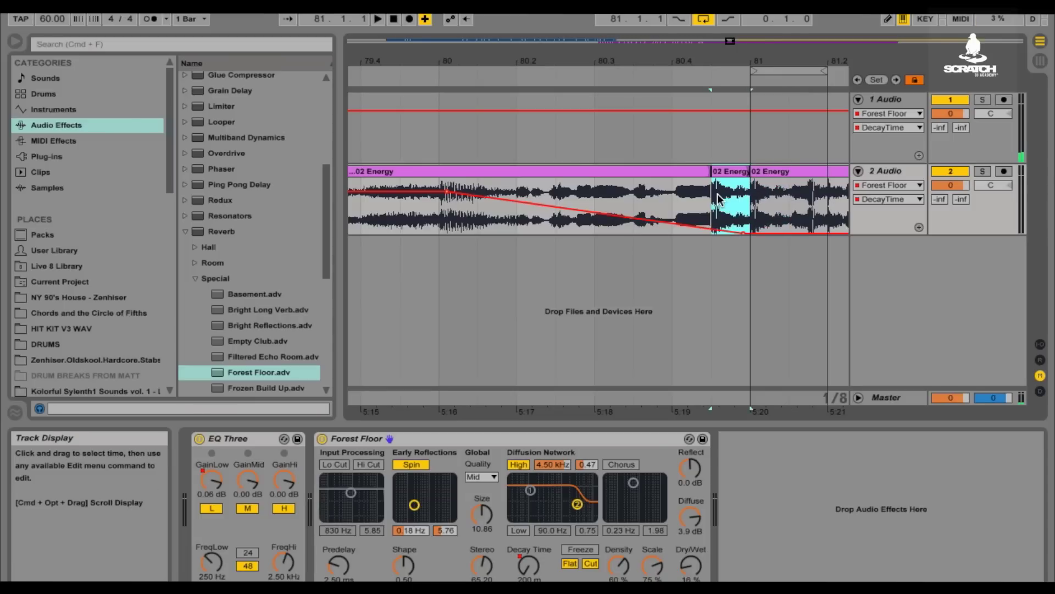
- Play from just before bar 80 with looping off and mute the 1 Audio track to hear the edit alone
left_click(389, 67)
left_click(704, 19)
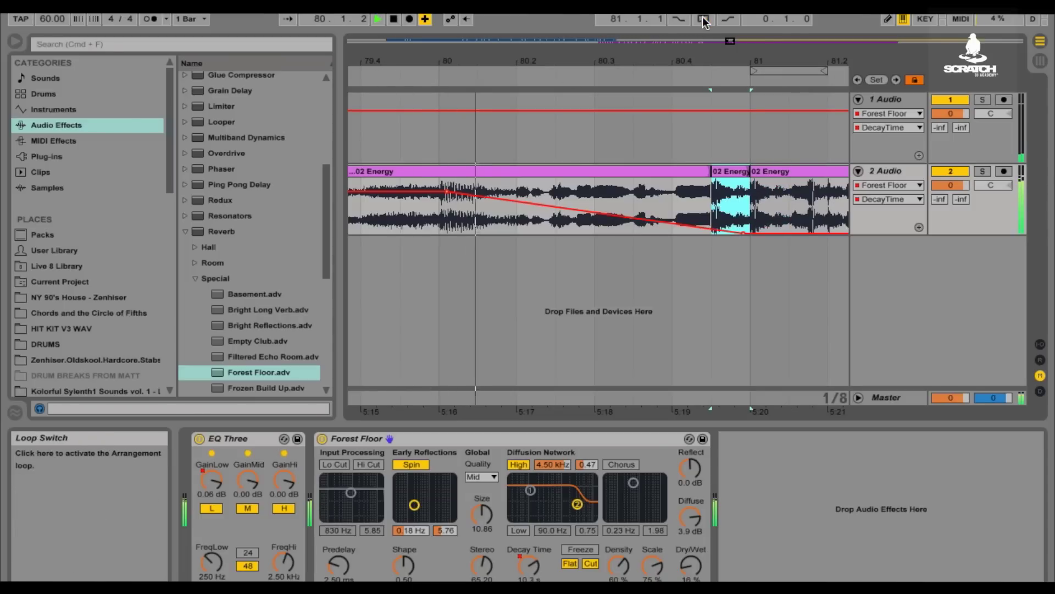
left_click_drag(687, 61, 688, 22)
left_click(949, 99)
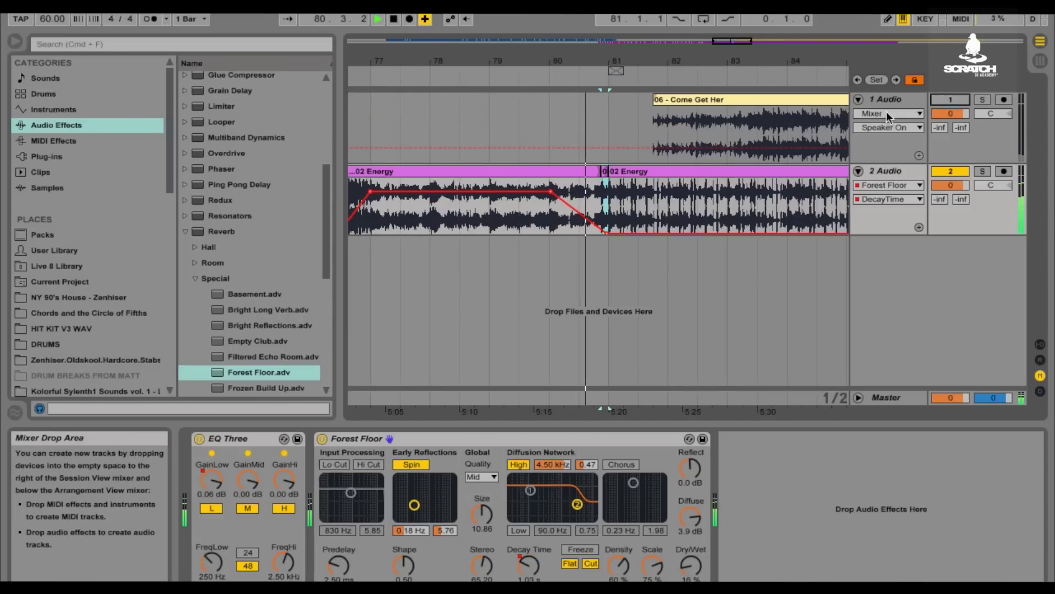
left_click_drag(636, 62, 636, 110)
left_click_drag(557, 74, 493, 64)
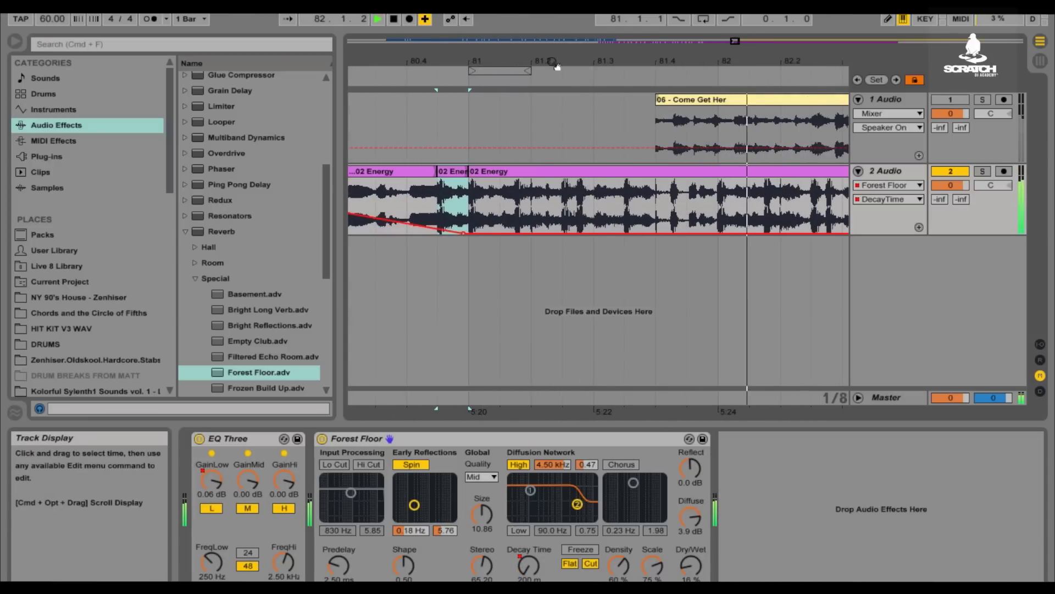
- Loop and audition the 2 Audio section from 81.4.3 to 82.1.3
left_click(688, 193)
key("space")
left_click_drag(691, 191, 695, 200)
key("super+l")
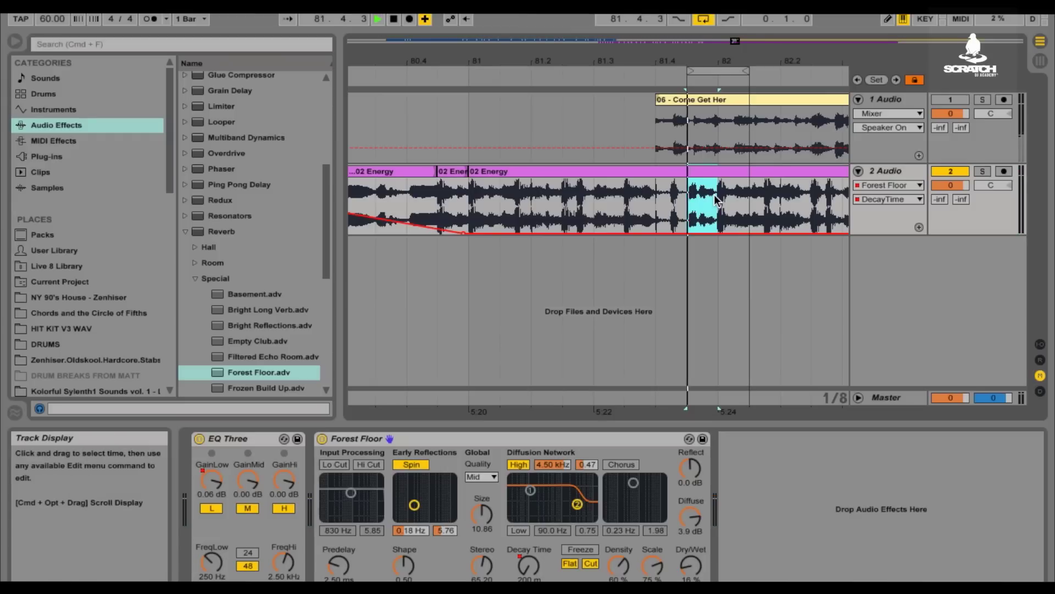
key("space")
- Copy the first half beat of bar 82 on 2 Audio and paste it at 81.4.3
left_click_drag(722, 199, 747, 201)
key("space")
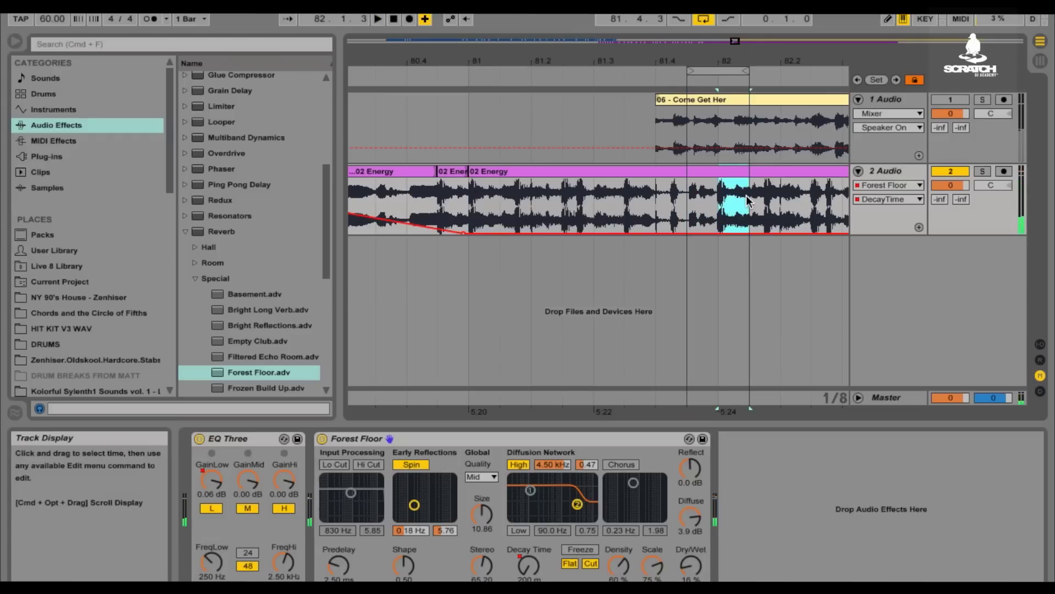
left_click(691, 196)
key("super+v")
- Extend the loop start back to 81.4, play the edit, and switch looping off to listen on through bar 82
left_click_drag(689, 71, 656, 72)
key("space")
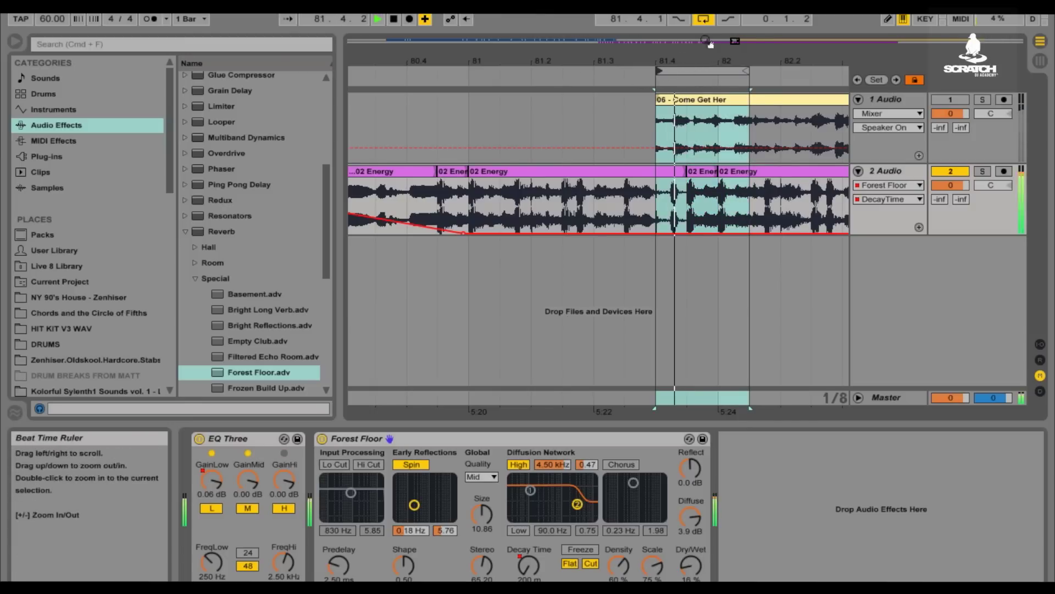
left_click(703, 21)
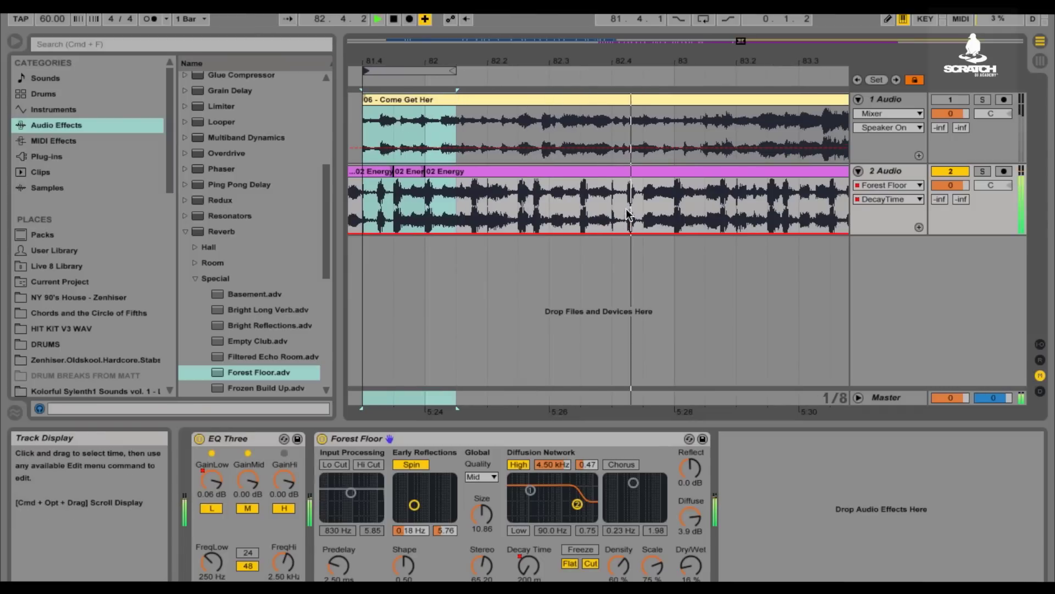
key("space")
- Split out the half beat from 82.4.3 to 83 on 2 Audio and consolidate it into its own clip
left_click_drag(643, 204, 675, 203)
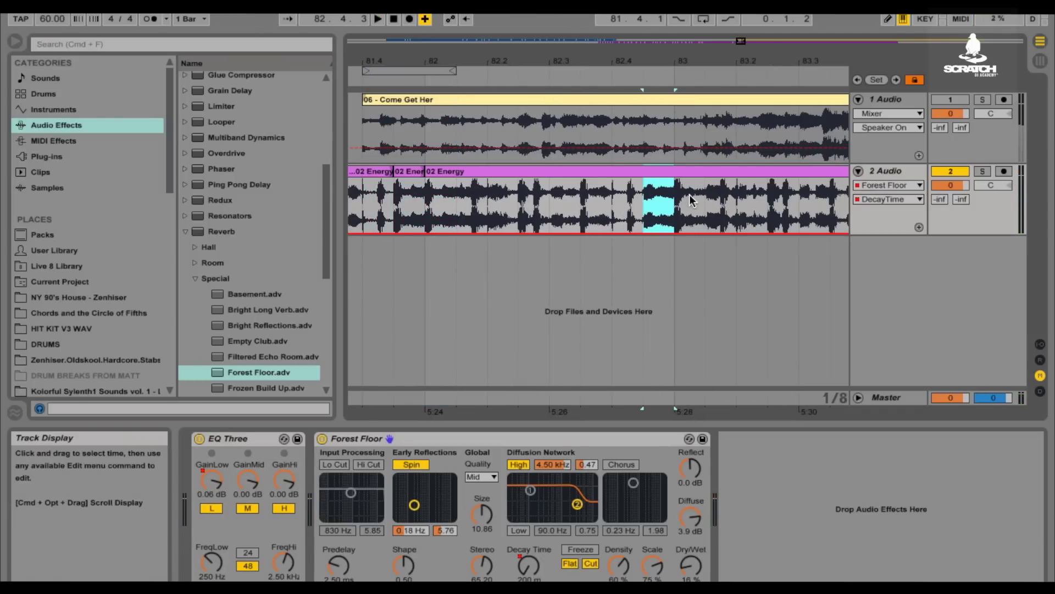
key("super+e")
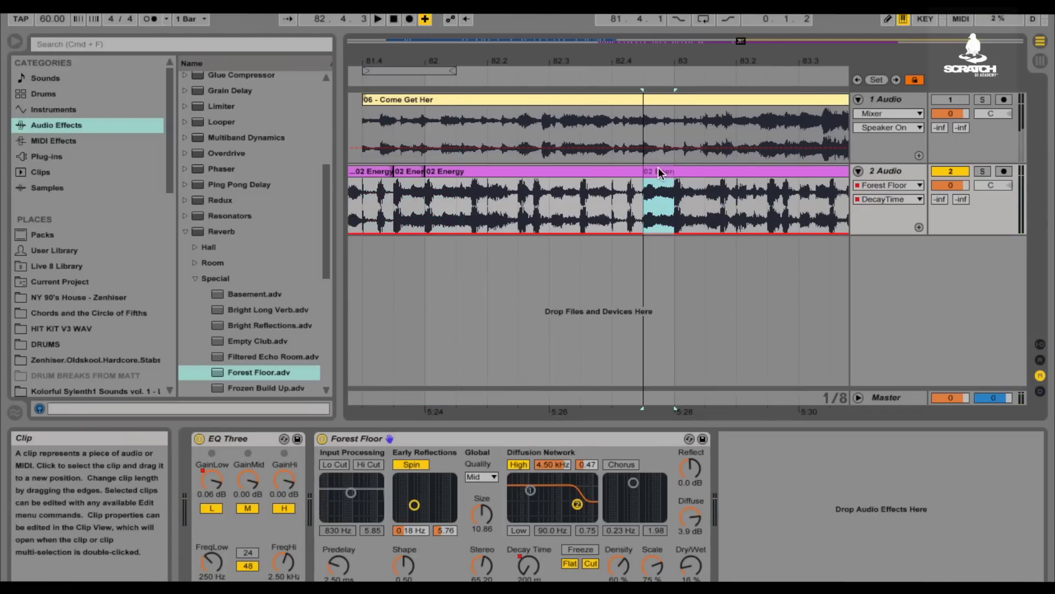
left_click(125, 6)
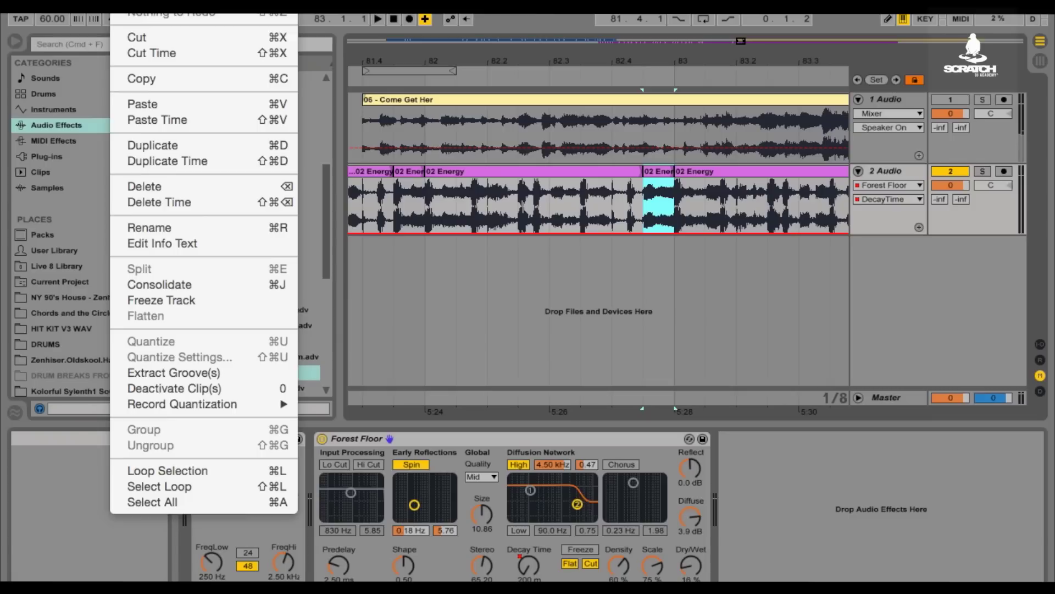
left_click(176, 284)
- Ramp the consolidated clip's transposition envelope from -12 semitones at its start up to 0 at its end, and audition from 82.3
left_click(665, 199)
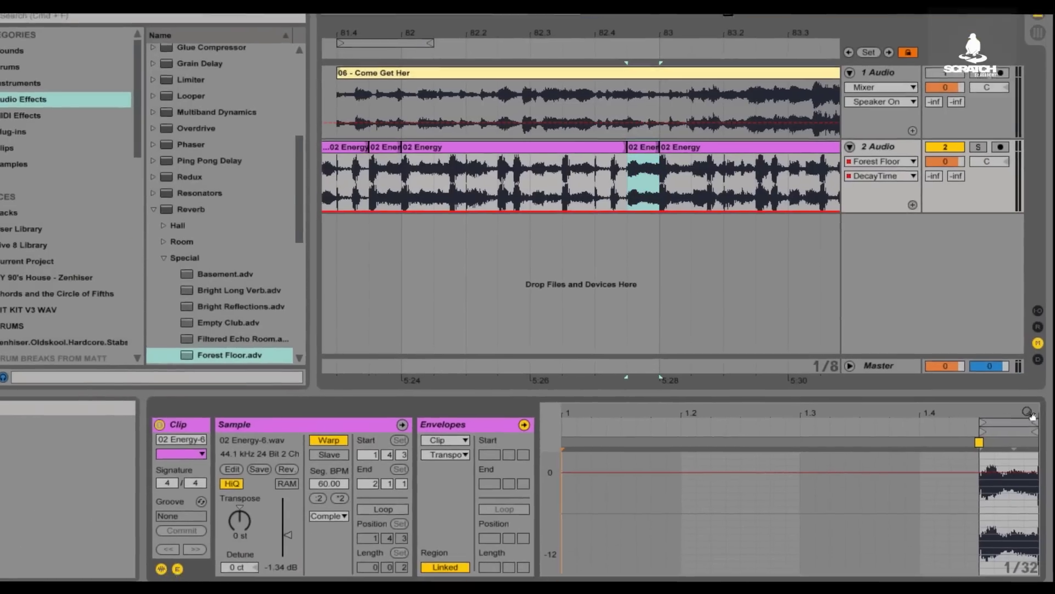
left_click_drag(1035, 430, 1034, 462)
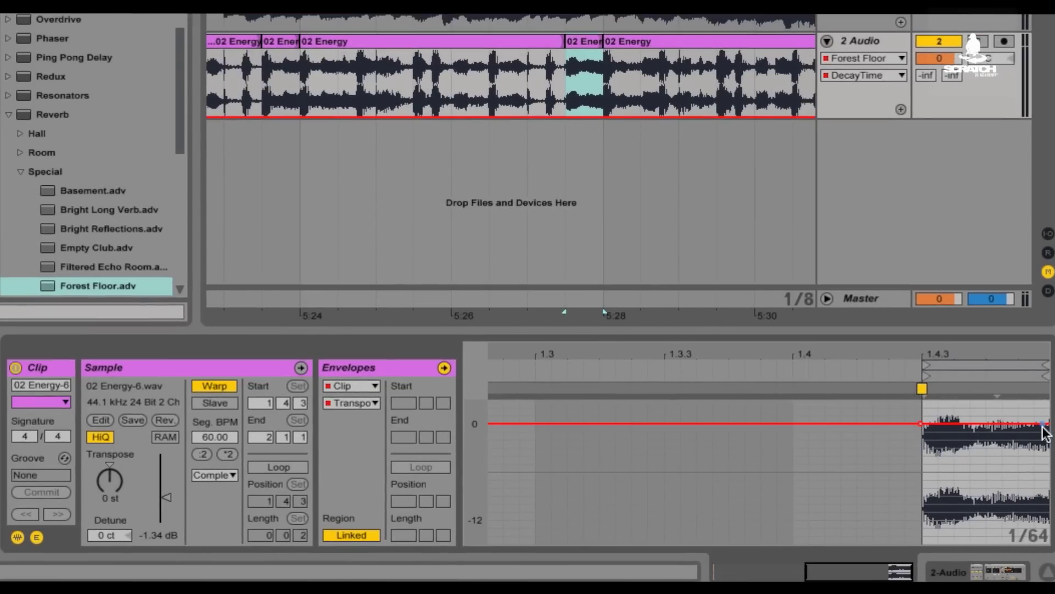
left_click_drag(924, 427, 924, 519)
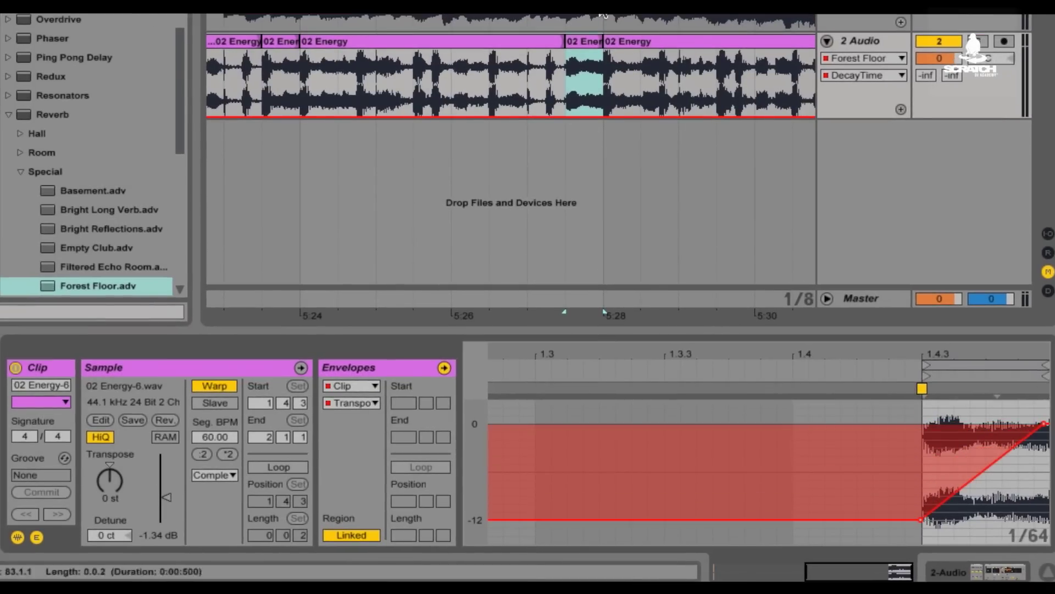
left_click(451, 71)
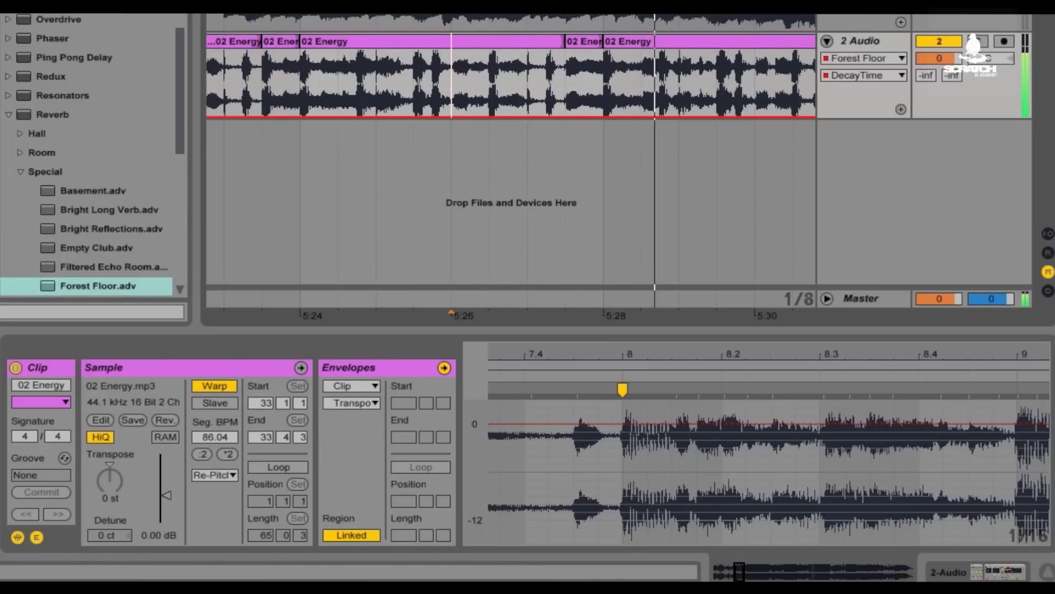
key("minus")
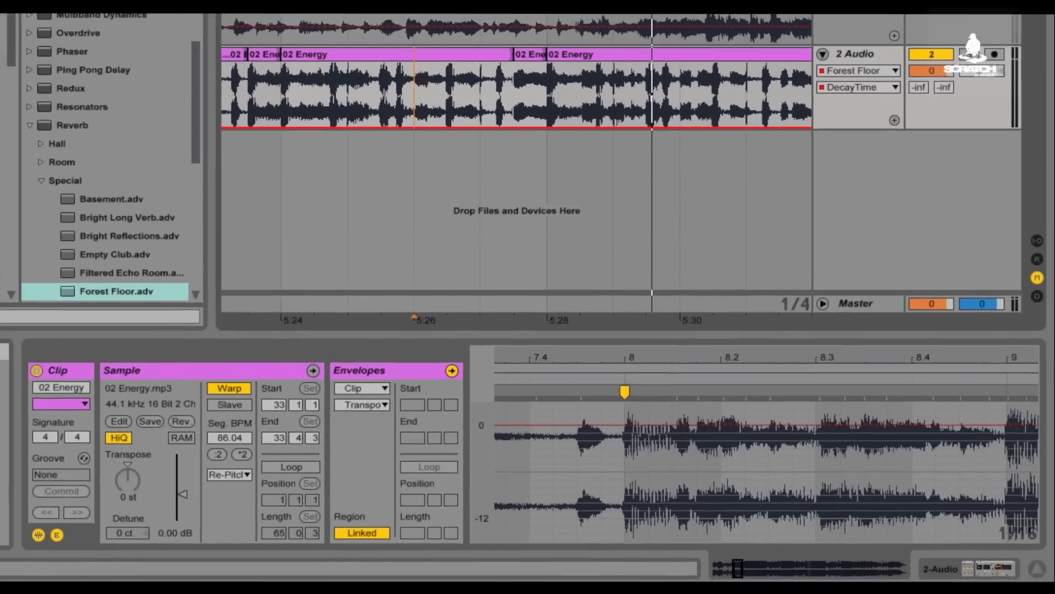
- Play the arrangement from around bar 77 to review the reverb decay and the chopped edits on 2 Audio
left_click_drag(462, 35, 482, 18)
left_click_drag(455, 58, 540, 58)
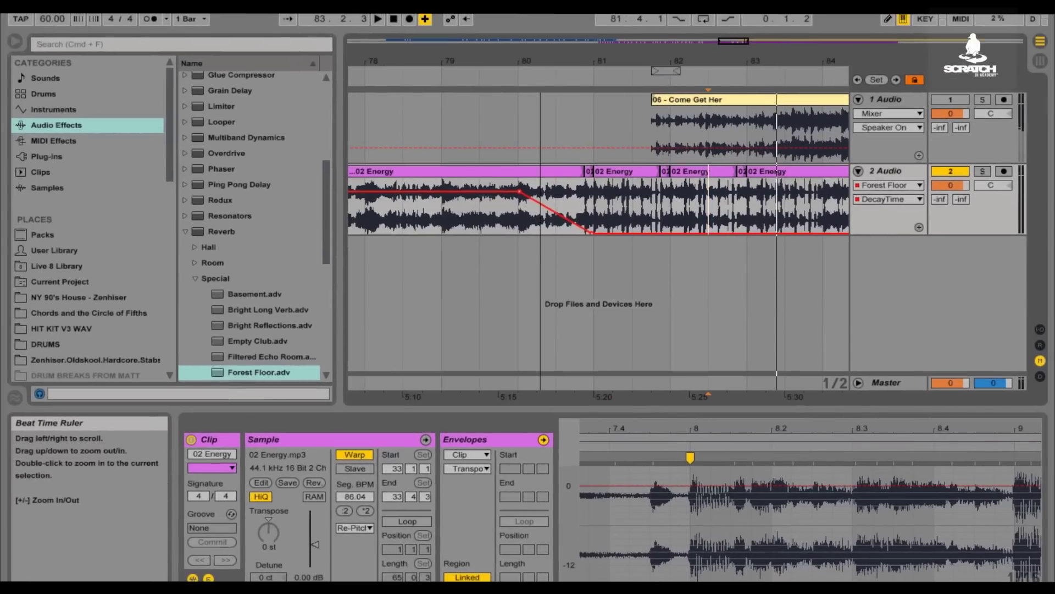
key("minus")
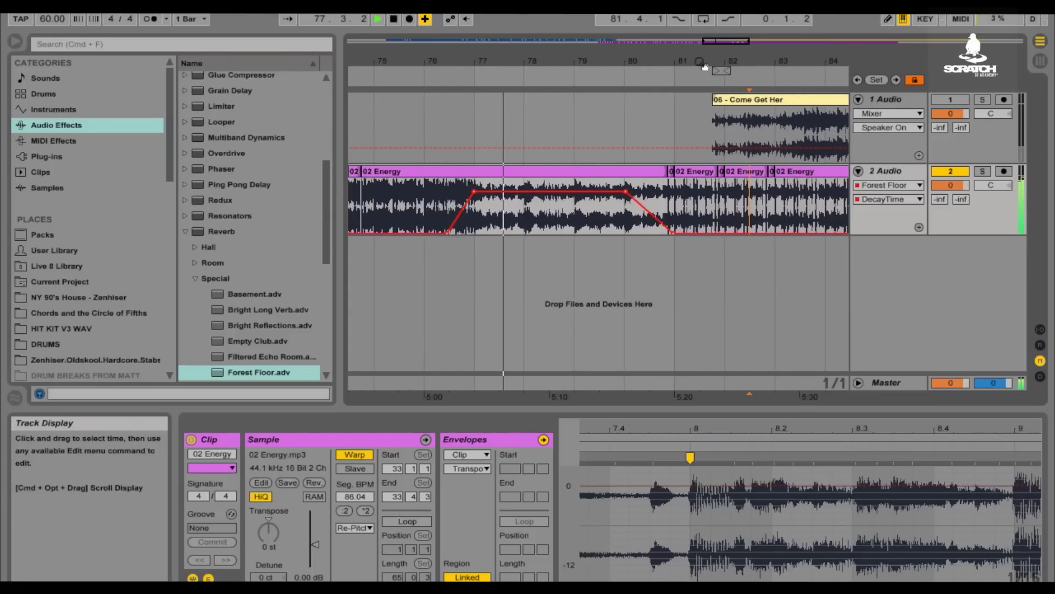
- Try repeating the first beat of bar 80 on 2 Audio at 79.4, and undo the paste
left_click_drag(676, 57, 637, 74)
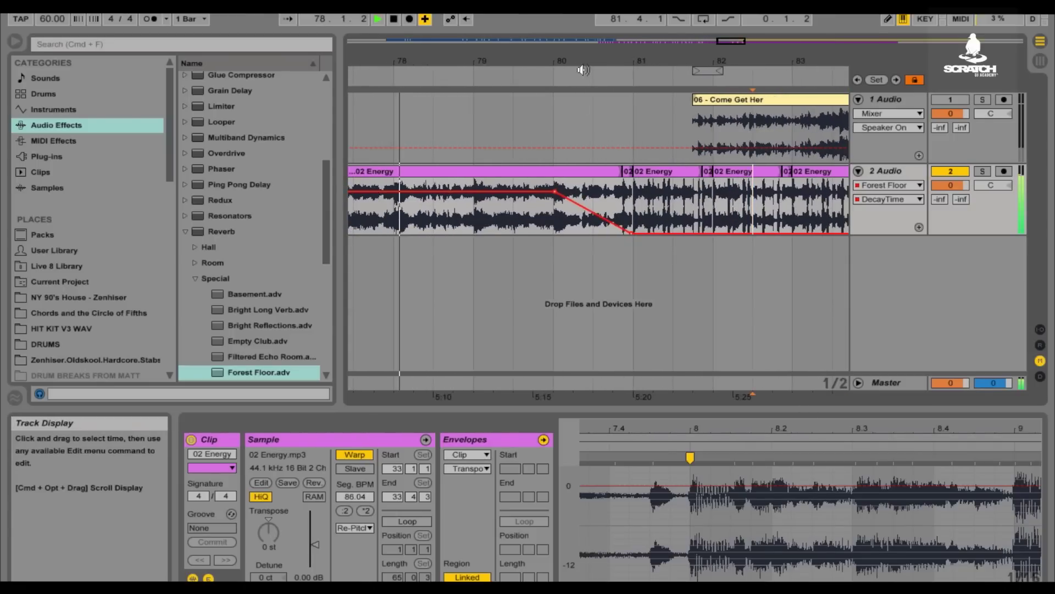
left_click_drag(559, 60, 560, 93)
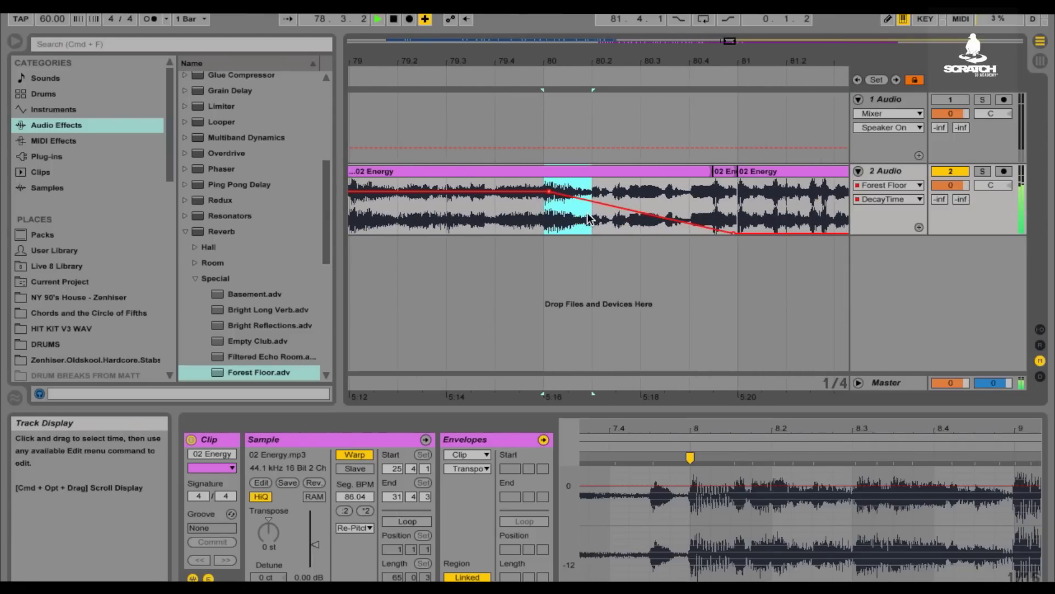
left_click(506, 214)
key("super+v")
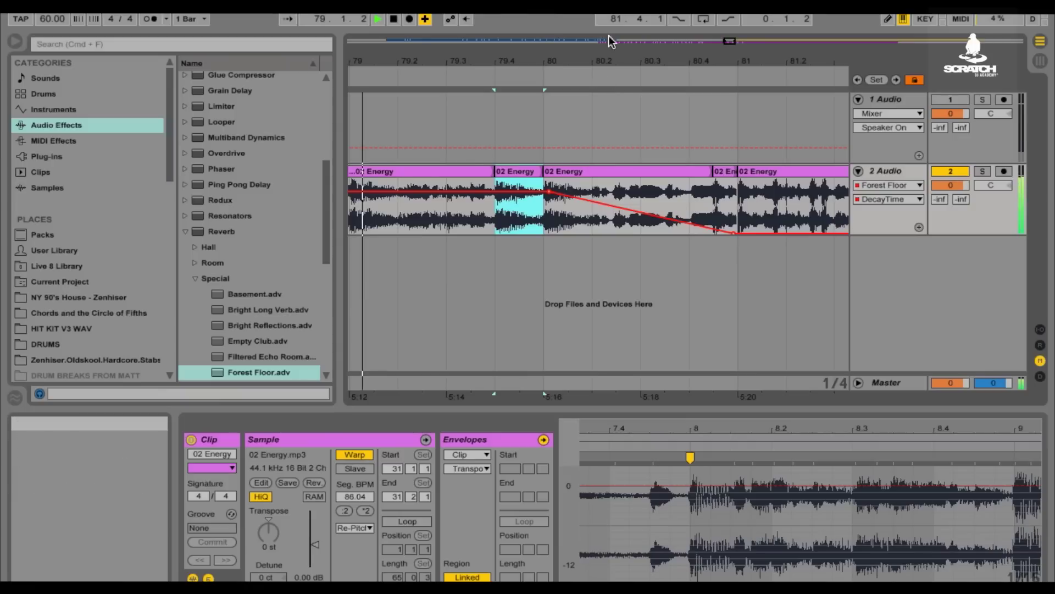
left_click_drag(620, 60, 620, 98)
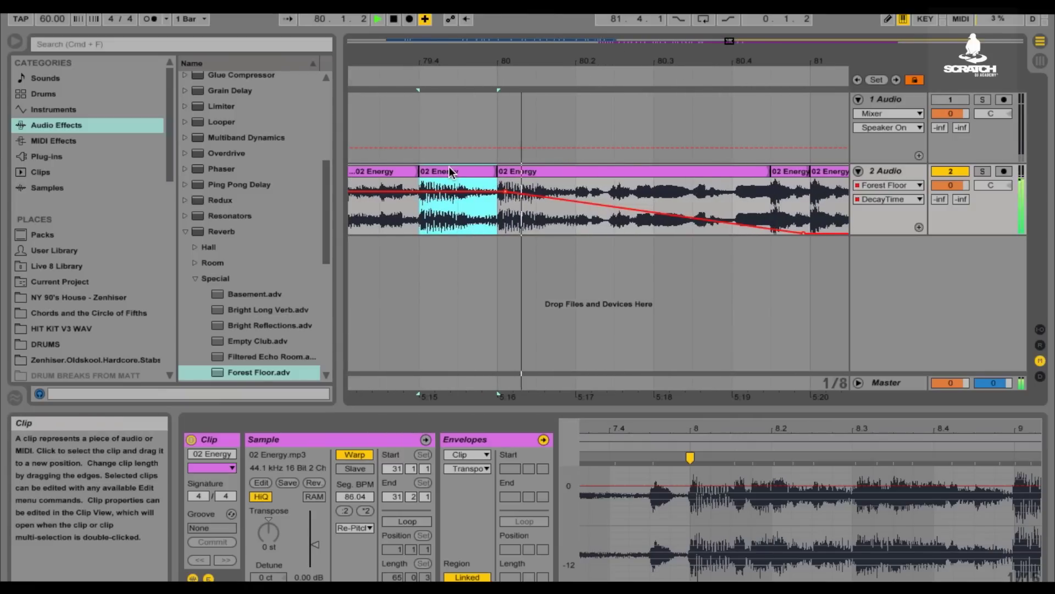
key("super+z")
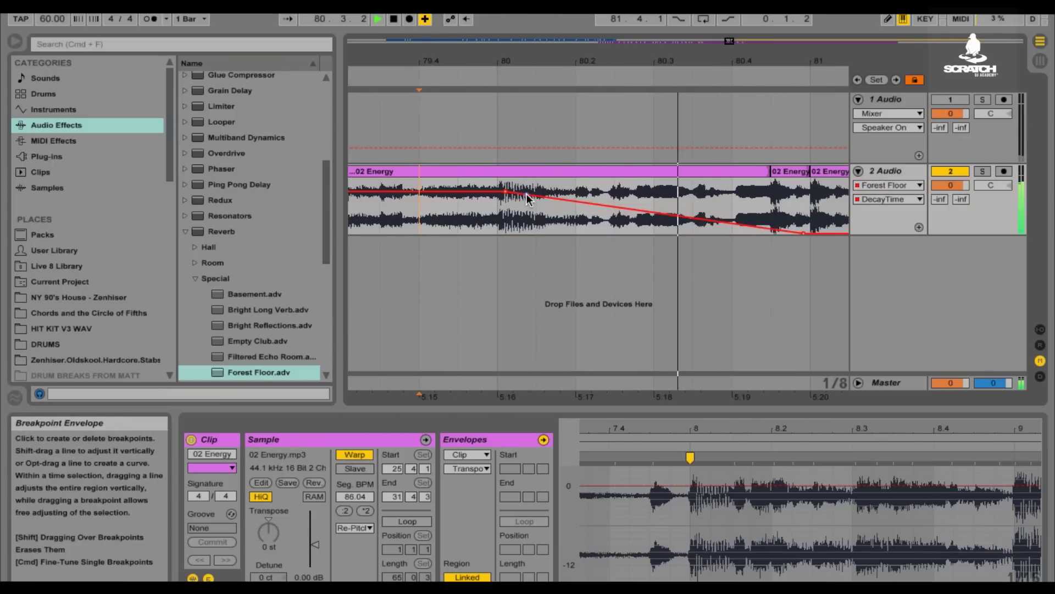
- Follow the playback through bar 81 on 2 Audio towards the entry of Come Get Her
left_click_drag(775, 61, 406, 39)
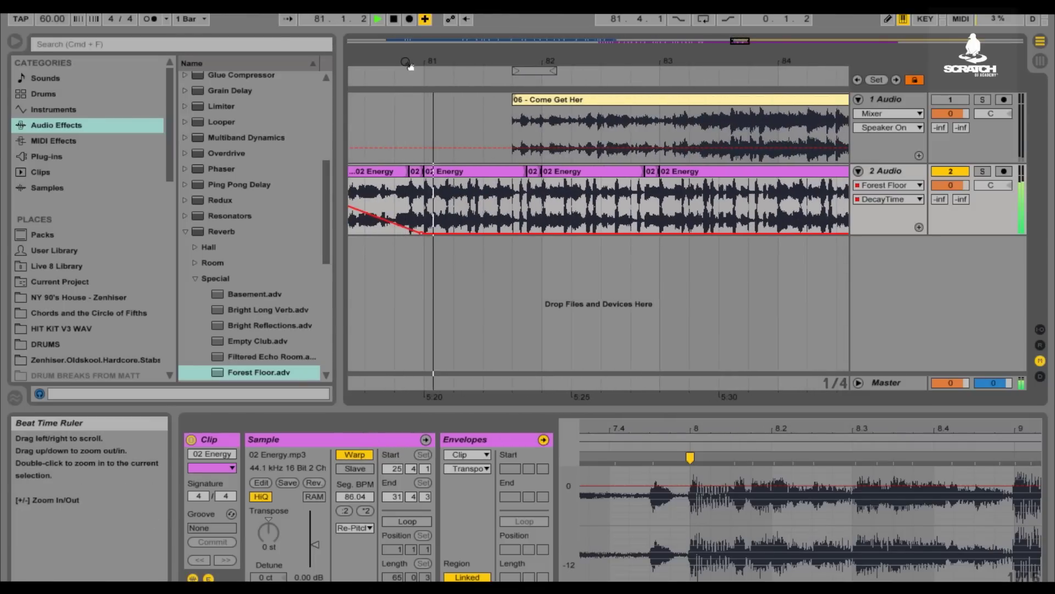
left_click_drag(498, 52, 498, 55)
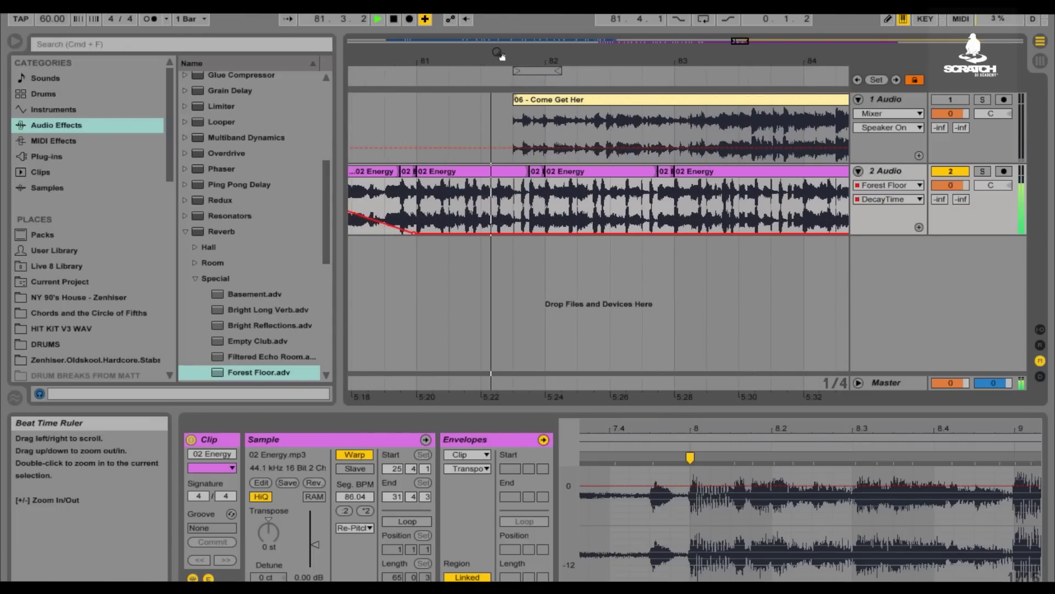